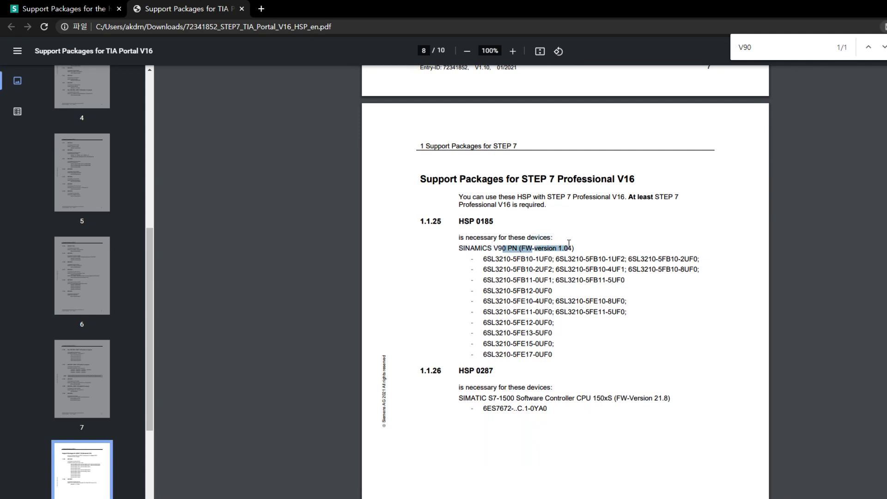
- Examine the HSP 0185 entry for SINAMICS V90 PN and its supported device numbers in the PDF
{"action": "left_click", "coordinate": [576, 242]}
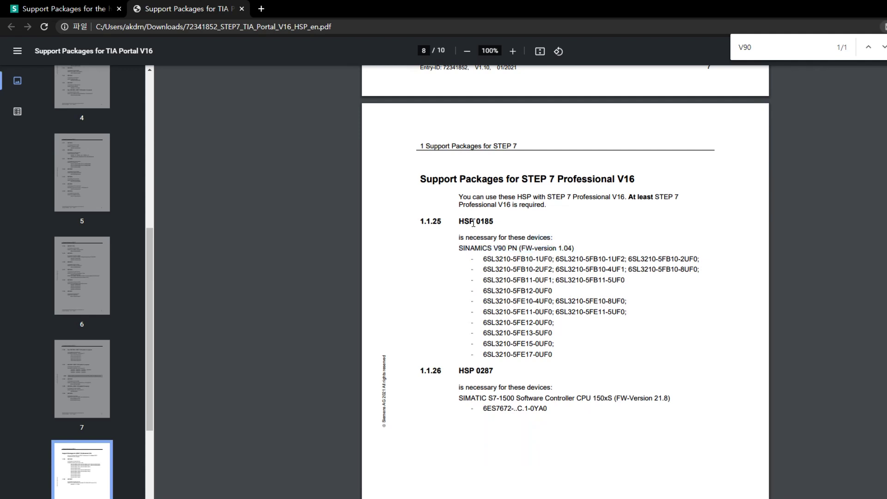
{"action": "left_click_drag", "start_coordinate": [459, 222], "coordinate": [580, 364]}
{"action": "left_click", "coordinate": [495, 223]}
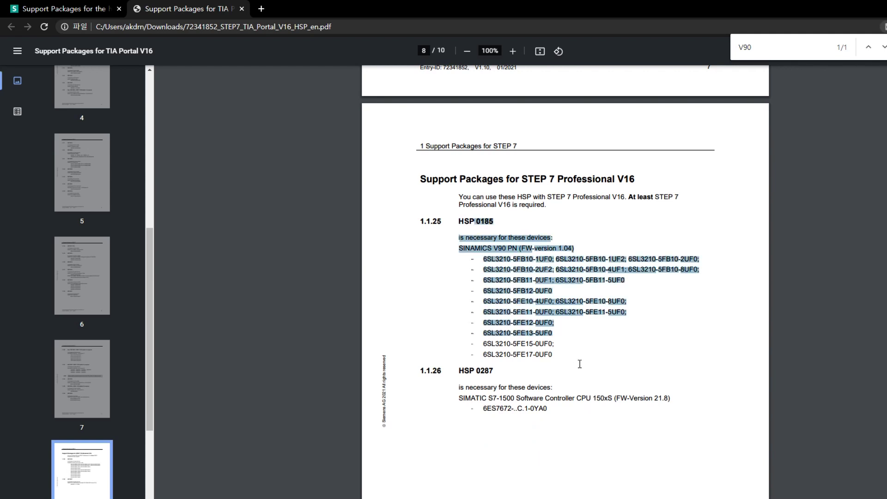
{"action": "left_click", "coordinate": [603, 356]}
{"action": "scroll", "coordinate": [605, 362], "scroll_direction": "down", "scroll_amount": 1}
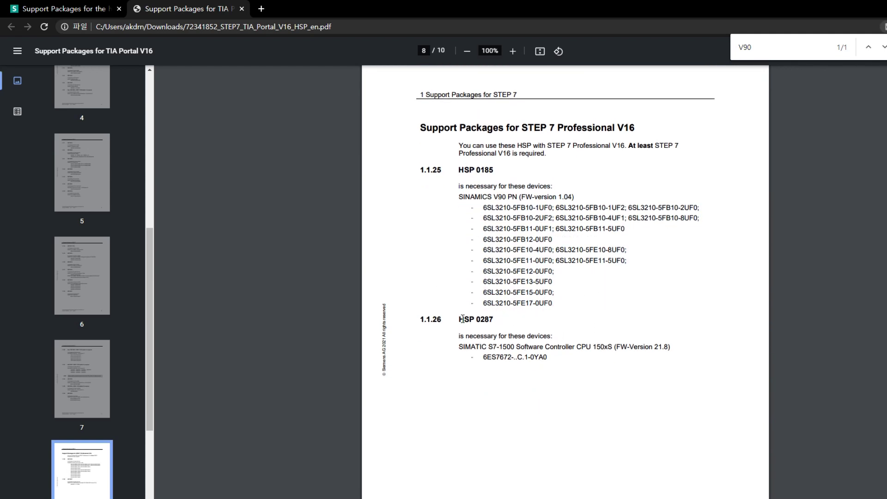
- Examine the HSP 0287 entry for the SIMATIC S7-1500 Software Controller and the support package entries before it
{"action": "left_click_drag", "start_coordinate": [459, 320], "coordinate": [604, 351]}
{"action": "left_click", "coordinate": [496, 320]}
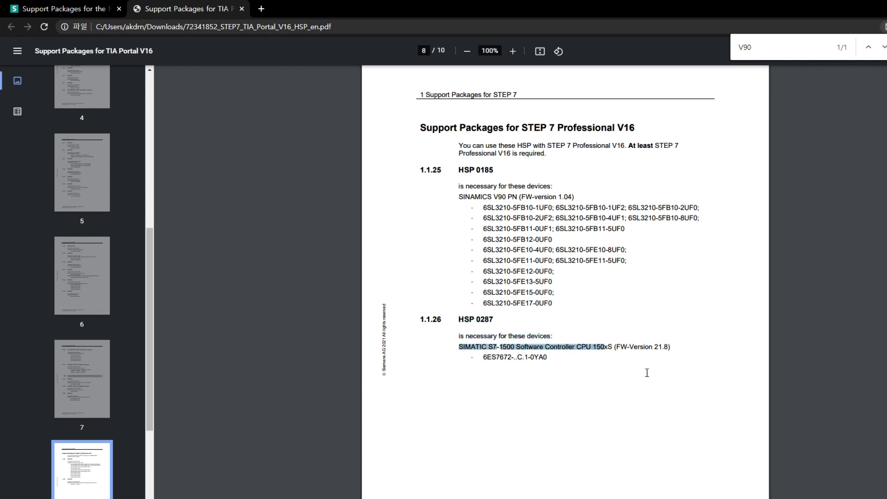
{"action": "left_click", "coordinate": [612, 352]}
{"action": "double_click", "coordinate": [593, 346]}
{"action": "left_click", "coordinate": [619, 357]}
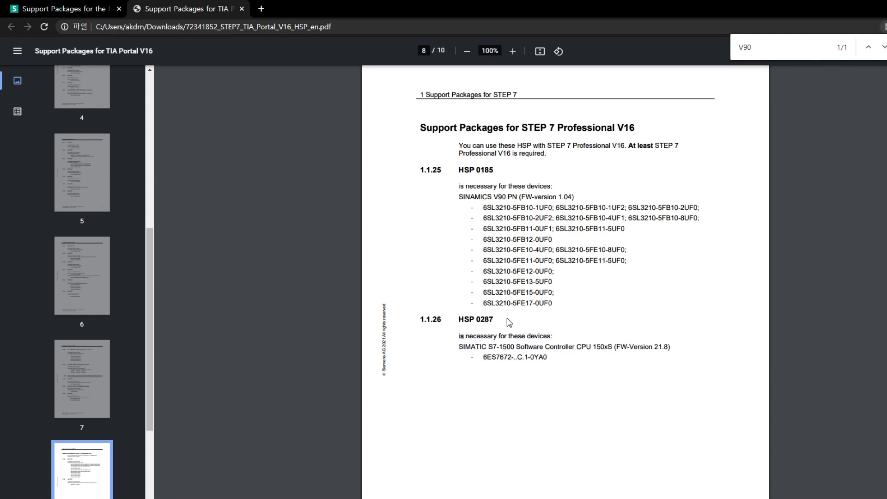
{"action": "scroll", "coordinate": [552, 253], "scroll_direction": "up", "scroll_amount": 10}
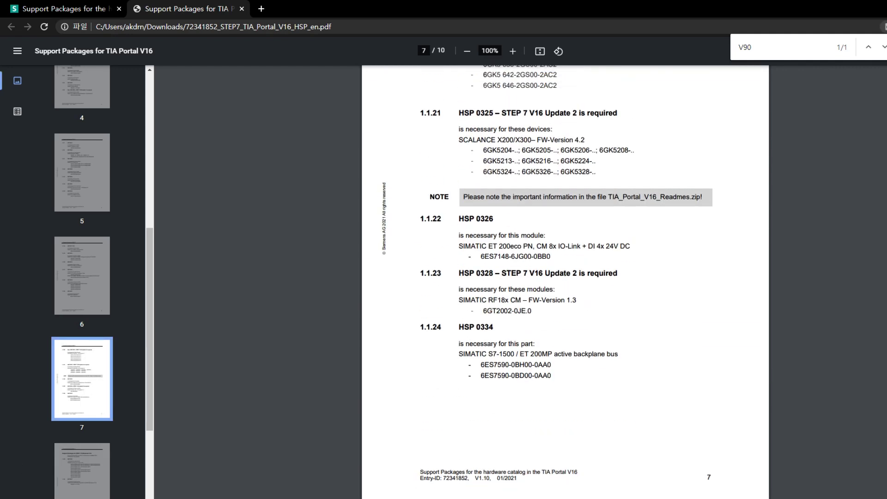
- Launch the Totally Integrated Automation Updater from the Siemens Automation programs and show its available support packages
{"action": "key", "text": "super"}
{"action": "scroll", "coordinate": [83, 333], "scroll_direction": "down", "scroll_amount": 10}
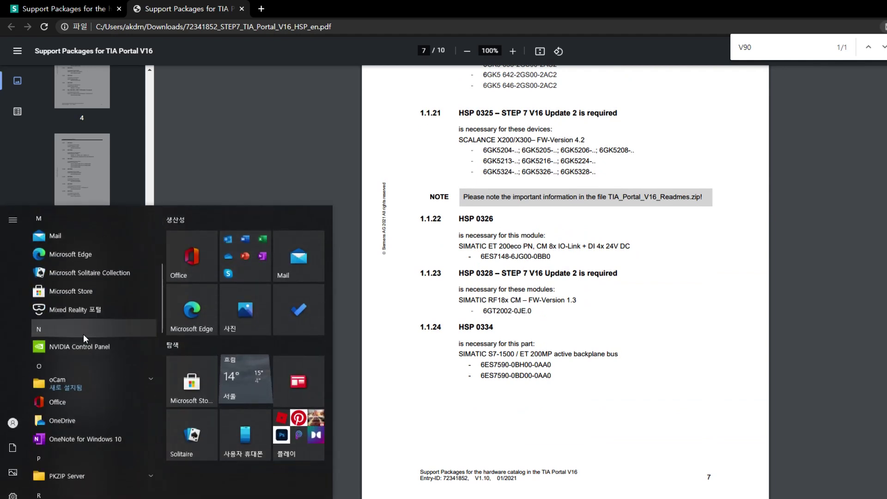
{"action": "scroll", "coordinate": [88, 337], "scroll_direction": "down", "scroll_amount": 3}
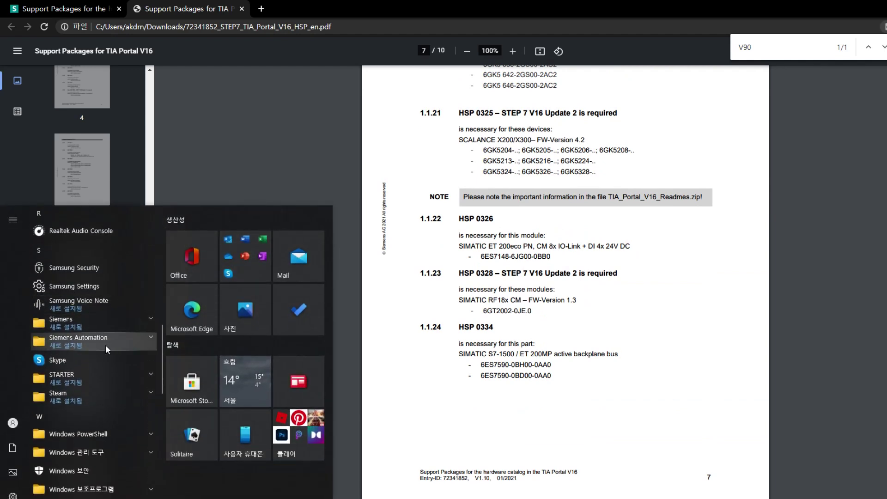
{"action": "left_click", "coordinate": [95, 339]}
{"action": "scroll", "coordinate": [98, 337], "scroll_direction": "down", "scroll_amount": 3}
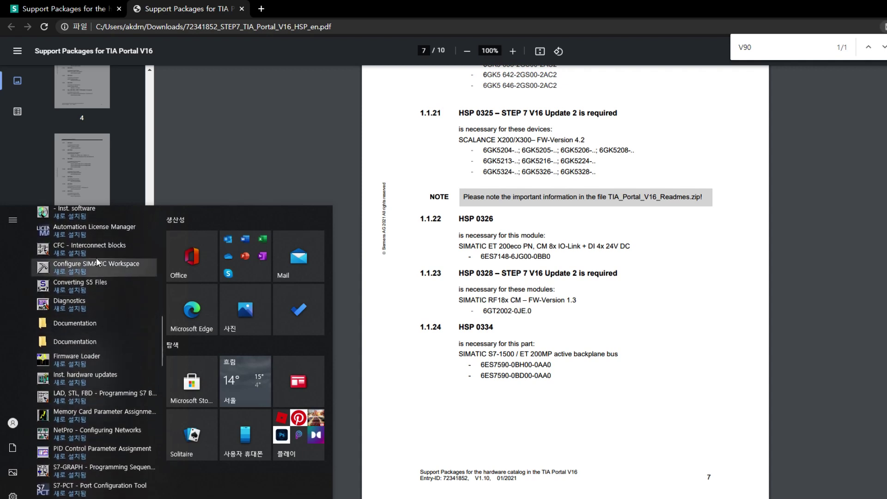
{"action": "scroll", "coordinate": [107, 284], "scroll_direction": "down", "scroll_amount": 5}
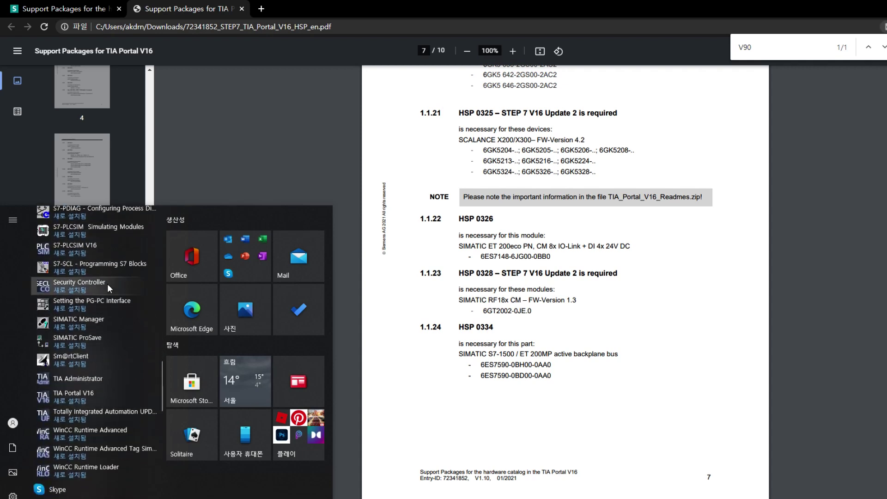
{"action": "scroll", "coordinate": [107, 284], "scroll_direction": "down", "scroll_amount": 1}
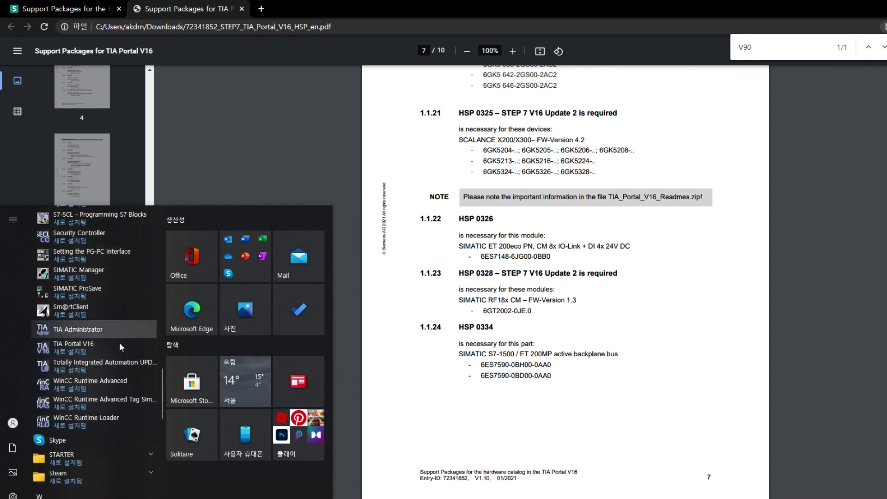
{"action": "left_click", "coordinate": [126, 368]}
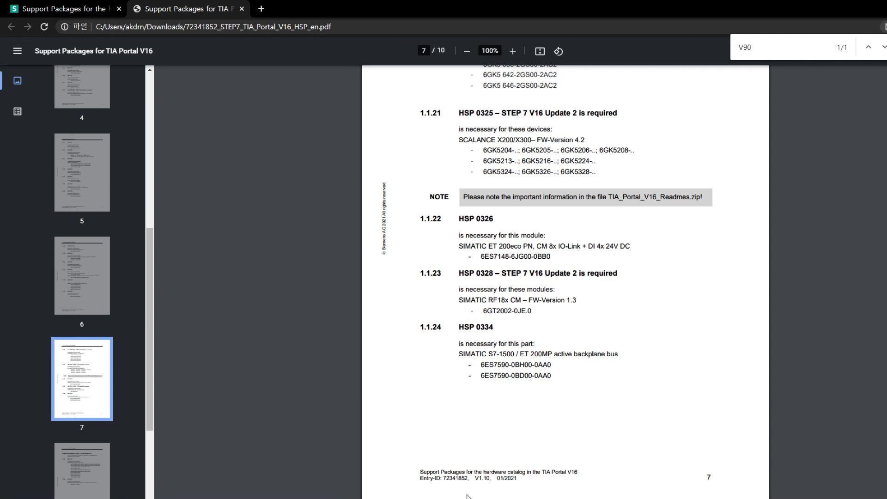
{"action": "left_click_drag", "start_coordinate": [485, 111], "coordinate": [438, 134]}
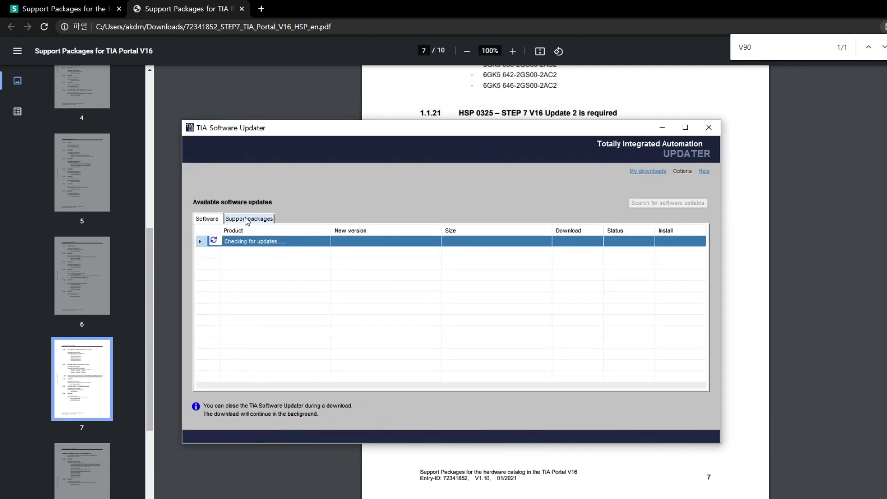
{"action": "left_click", "coordinate": [265, 222]}
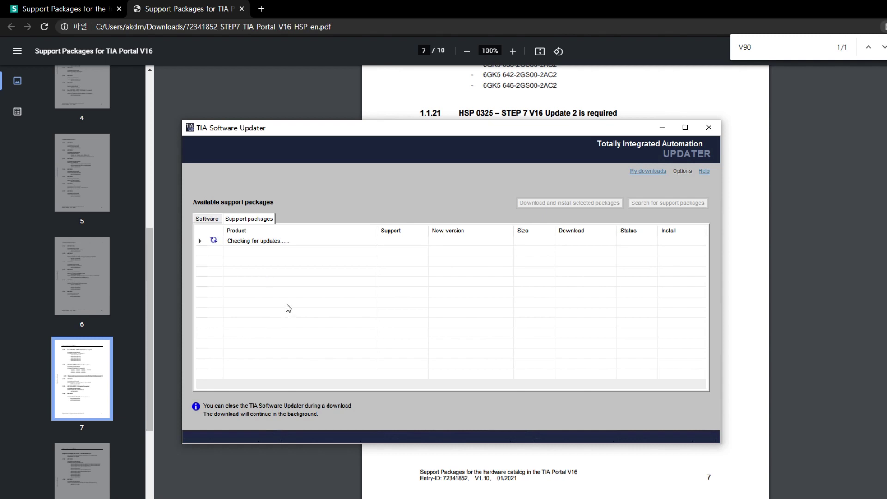
- Return to the PDF and find the V90 match again to check which HSP the SINAMICS V90 PN needs
{"action": "left_click", "coordinate": [745, 236]}
{"action": "scroll", "coordinate": [576, 212], "scroll_direction": "up", "scroll_amount": 12}
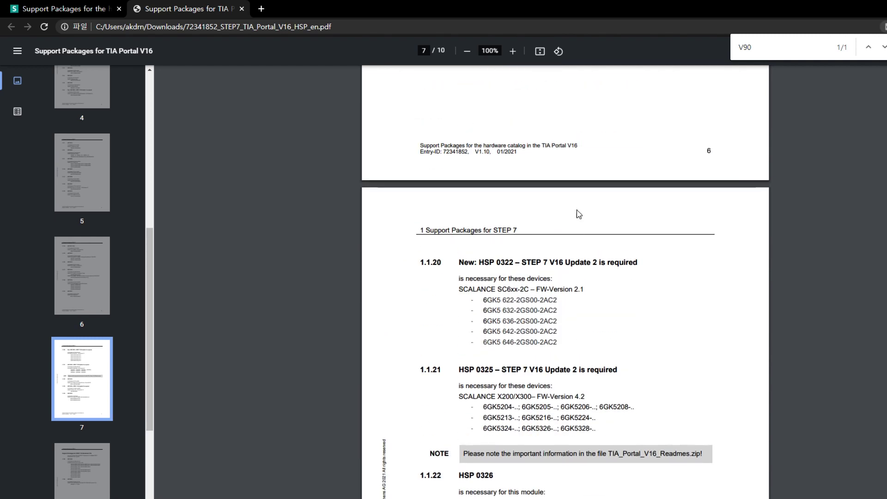
{"action": "scroll", "coordinate": [581, 234], "scroll_direction": "up", "scroll_amount": 2}
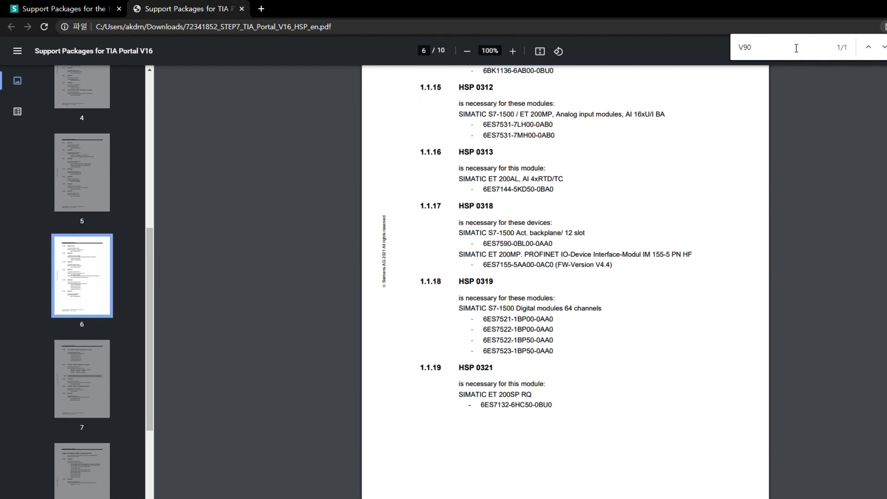
{"action": "key", "text": "Return"}
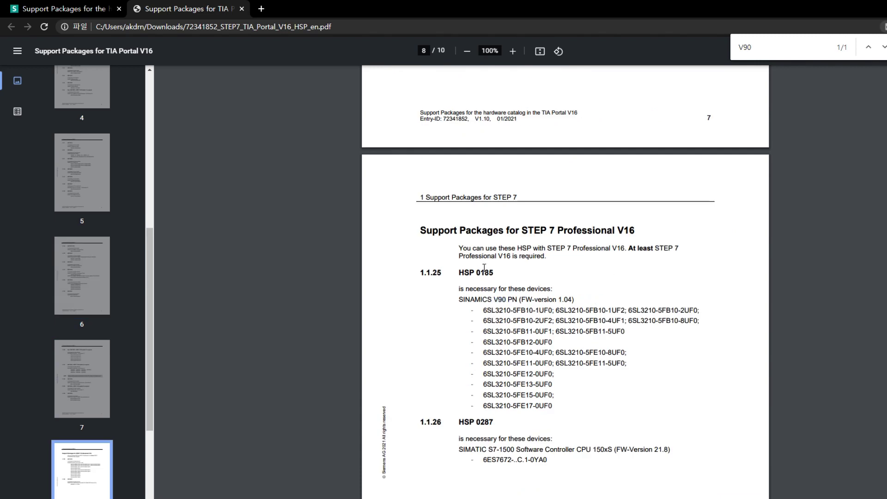
{"action": "left_click_drag", "start_coordinate": [456, 301], "coordinate": [521, 299]}
{"action": "left_click", "coordinate": [565, 299]}
{"action": "scroll", "coordinate": [564, 299], "scroll_direction": "down", "scroll_amount": 1}
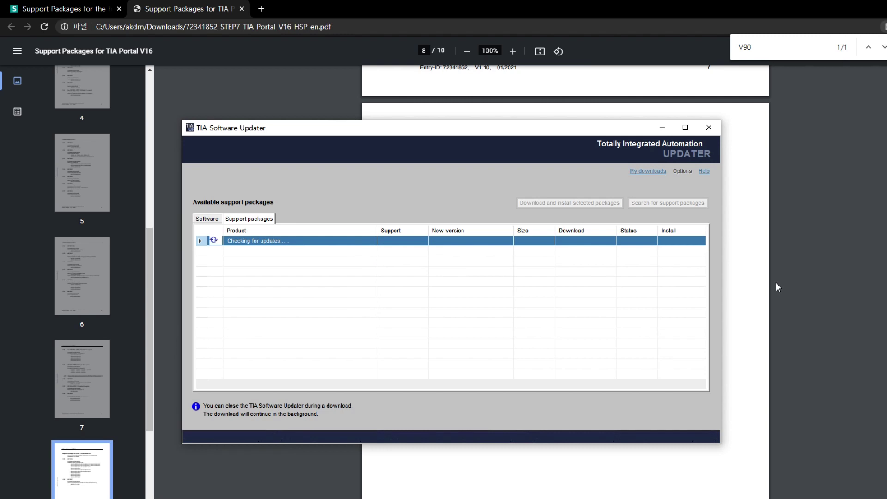
- Check the support packages list in the TIA Software Updater and return to the PDF
{"action": "left_click", "coordinate": [585, 283]}
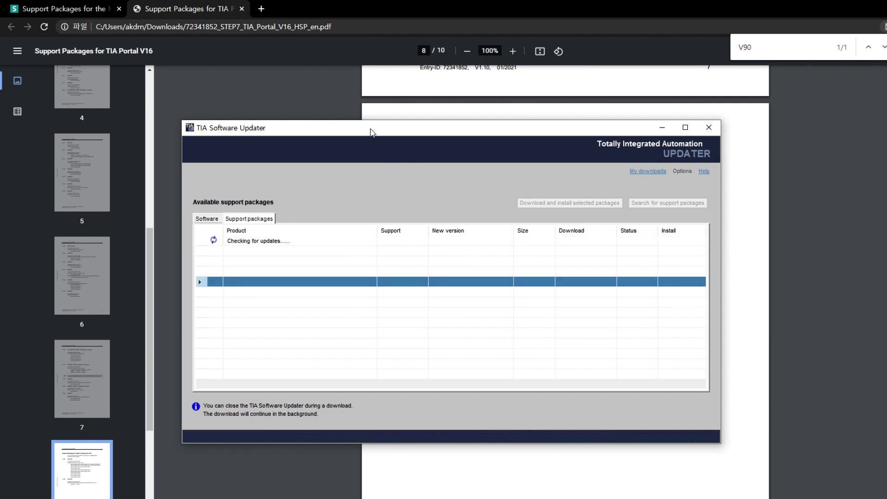
{"action": "left_click_drag", "start_coordinate": [373, 132], "coordinate": [425, 130]}
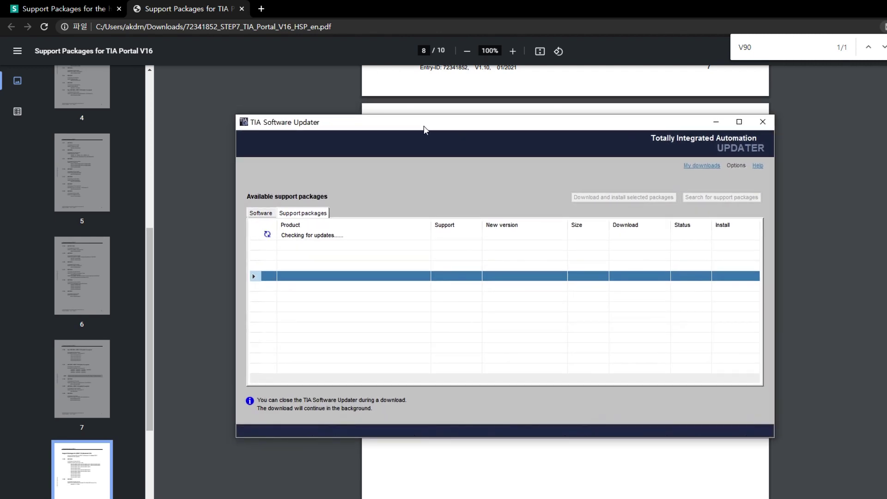
{"action": "left_click", "coordinate": [815, 215]}
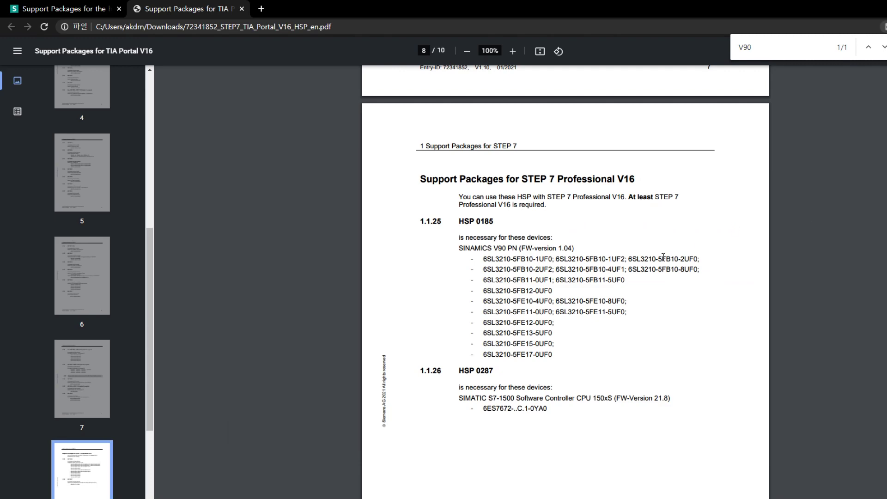
- Review the earlier HSP entries in the PDF back to page 4 and close the document
{"action": "scroll", "coordinate": [615, 280], "scroll_direction": "up", "scroll_amount": 4}
{"action": "scroll", "coordinate": [629, 279], "scroll_direction": "up", "scroll_amount": 16}
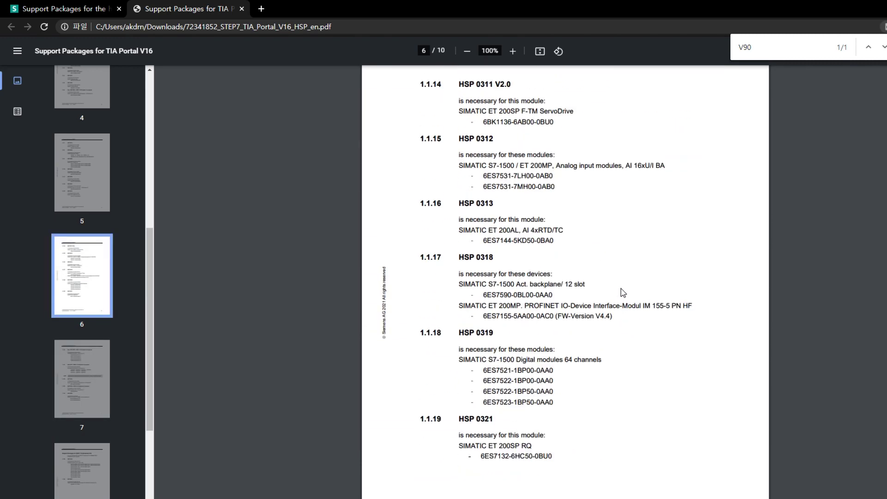
{"action": "scroll", "coordinate": [617, 291], "scroll_direction": "up", "scroll_amount": 12}
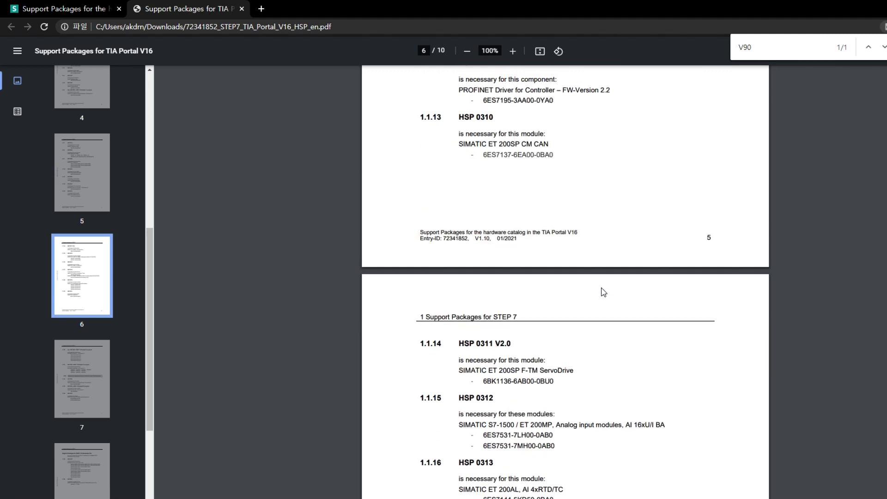
{"action": "scroll", "coordinate": [600, 291], "scroll_direction": "up", "scroll_amount": 1}
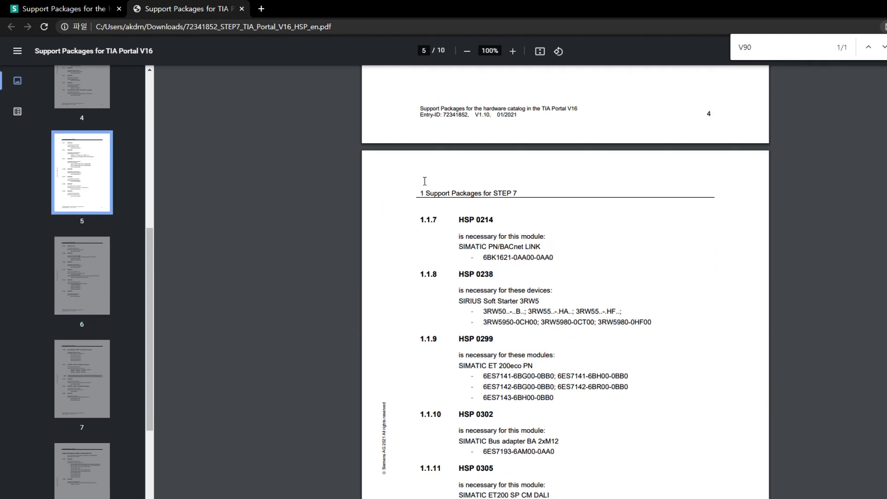
{"action": "scroll", "coordinate": [286, 119], "scroll_direction": "up", "scroll_amount": 10}
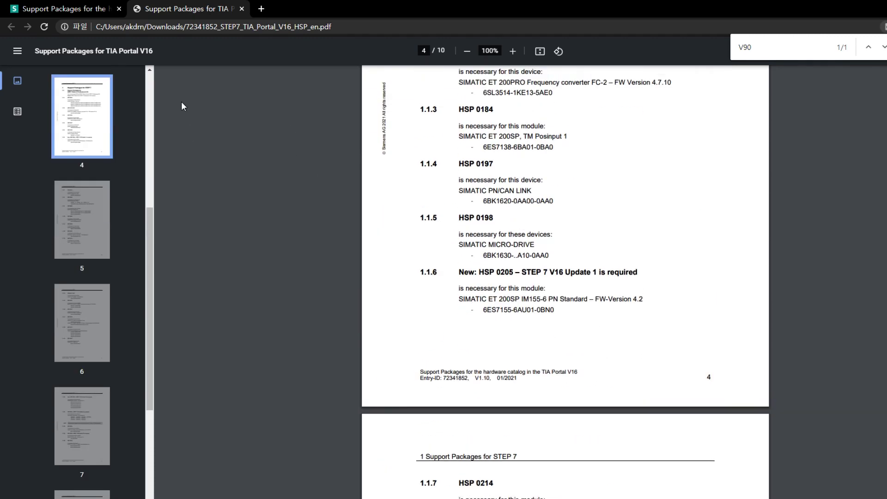
{"action": "left_click", "coordinate": [242, 9]}
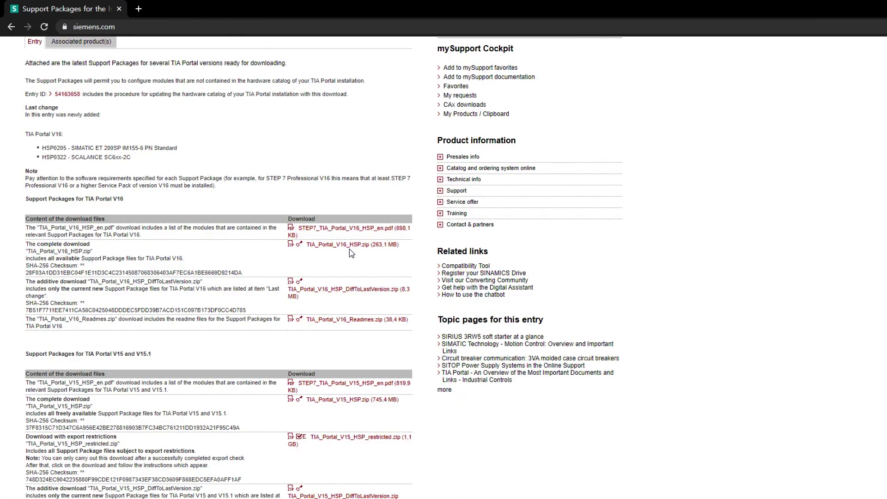
- Sign in to the support site and start downloading the complete TIA_Portal_V16_HSP.zip package
{"action": "left_click", "coordinate": [389, 245]}
{"action": "left_click", "coordinate": [159, 174]}
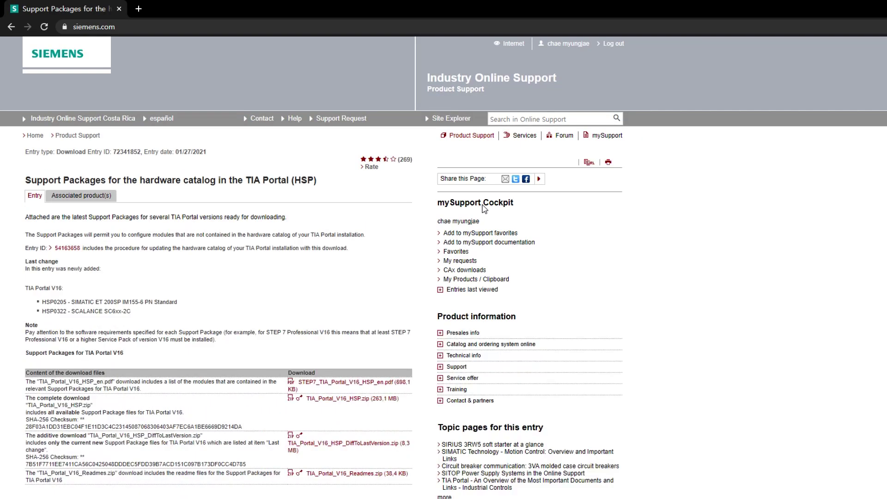
{"action": "scroll", "coordinate": [116, 483], "scroll_direction": "down", "scroll_amount": 2}
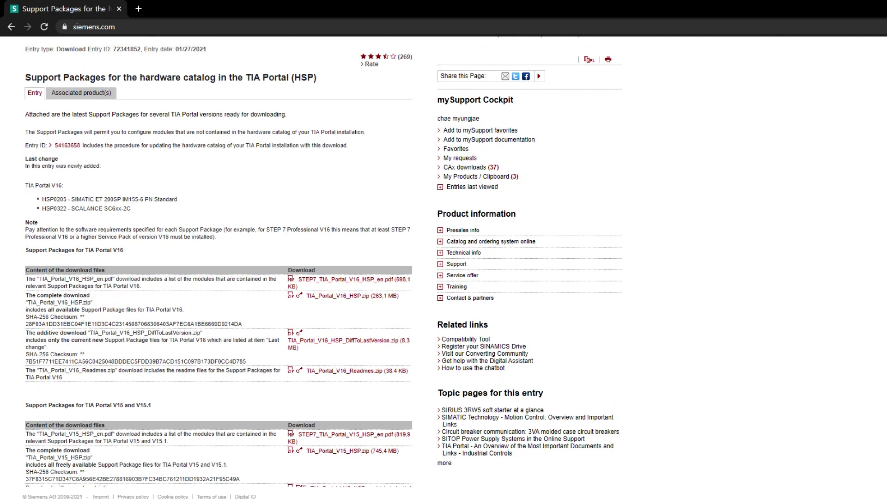
- Open the folder of the running download and select the existing TIA_Portal_V16_HSP zip file
{"action": "right_click", "coordinate": [100, 479]}
{"action": "left_click", "coordinate": [148, 481]}
{"action": "key", "text": "alt+Tab"}
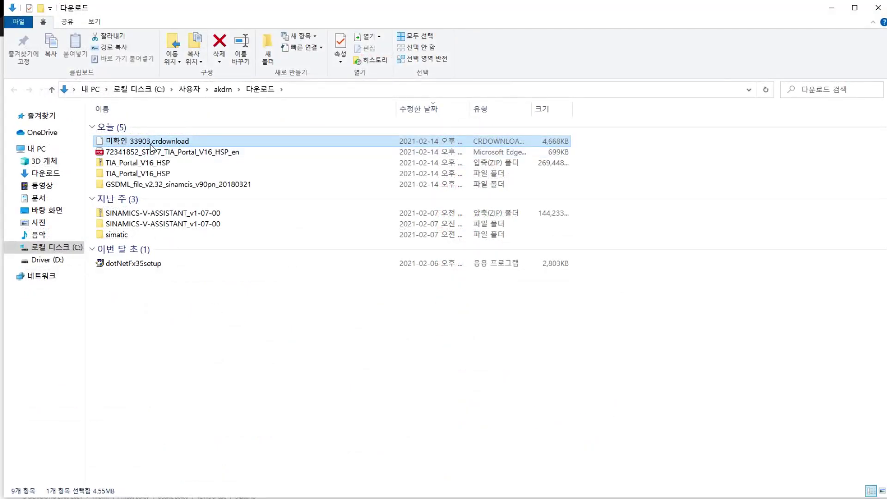
{"action": "left_click", "coordinate": [150, 144]}
{"action": "left_click", "coordinate": [183, 166]}
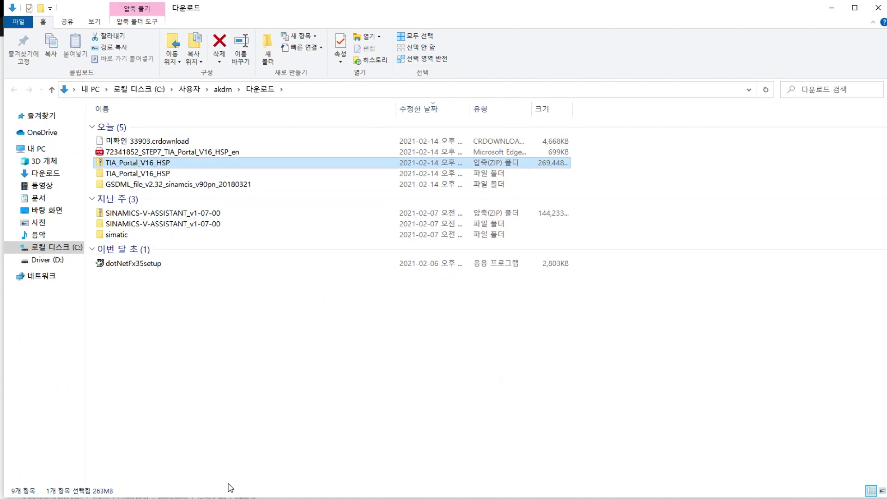
- Return to the browser and cancel the running download of the support package
{"action": "key", "text": "alt+Tab"}
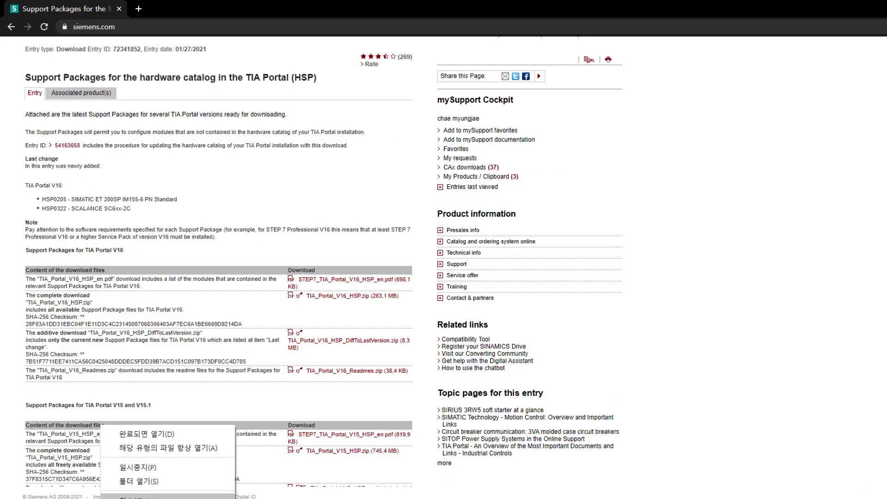
{"action": "key", "text": "Escape"}
{"action": "left_click", "coordinate": [137, 497]}
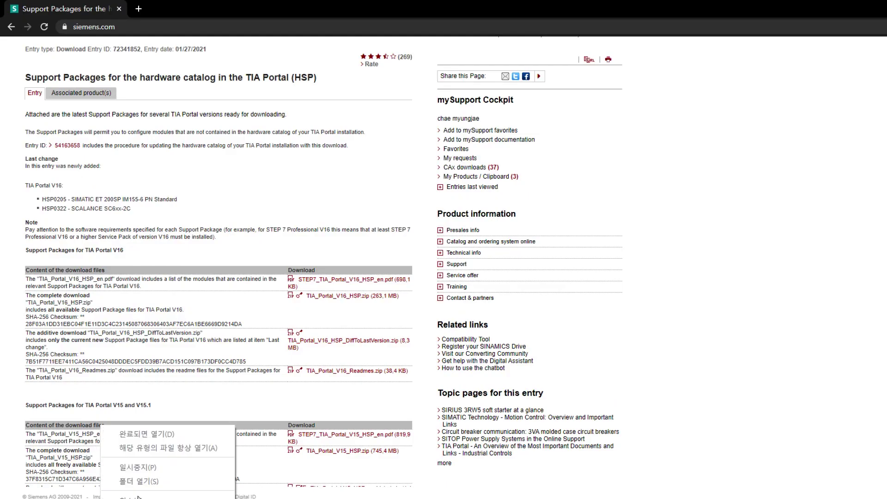
{"action": "key", "text": "Escape"}
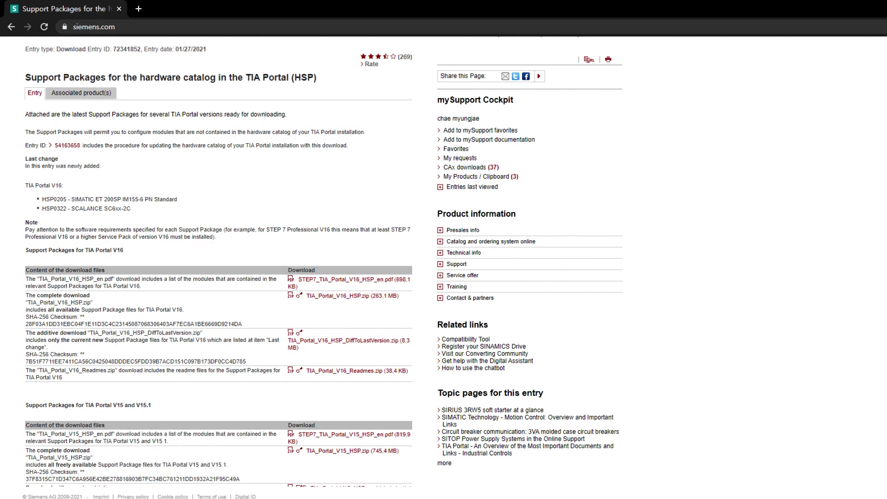
- Switch back to the Downloads folder and select the TIA_Portal_V16_HSP zip file
{"action": "key", "text": "alt+Tab"}
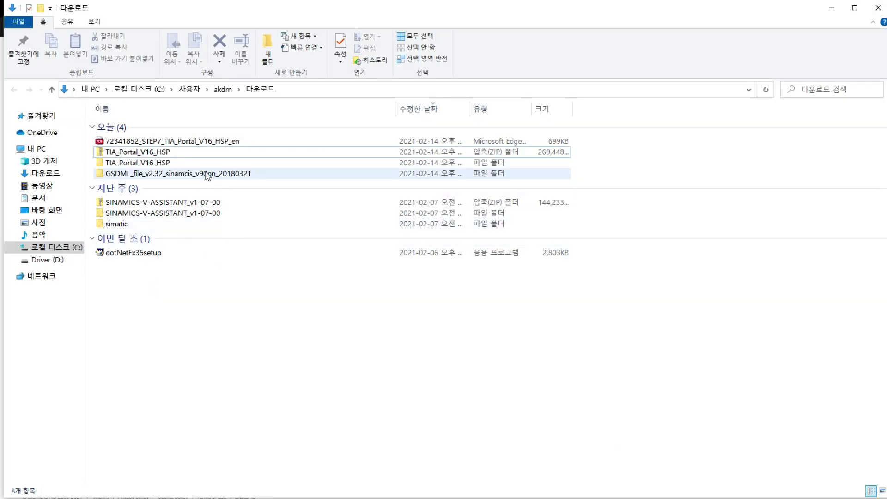
{"action": "left_click", "coordinate": [236, 175]}
{"action": "left_click", "coordinate": [233, 153]}
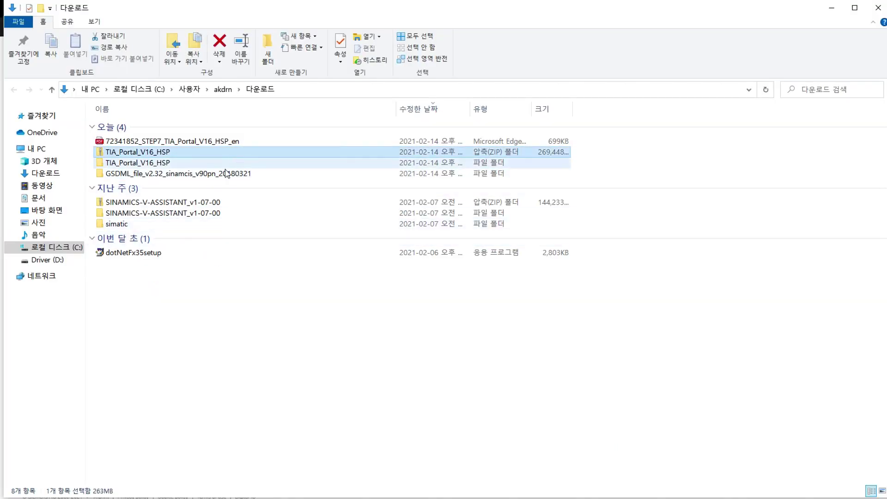
- Open the extracted TIA_Portal_V16_HSP folder, widen the name column to show full file names, and locate HSP_V16_0185_001_Sinamics_V90_PN_1.4
{"action": "double_click", "coordinate": [222, 164]}
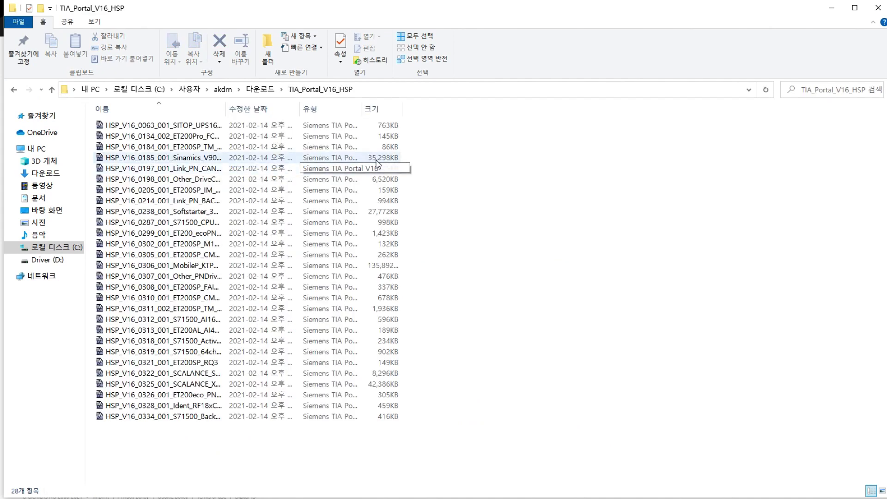
{"action": "left_click", "coordinate": [159, 126]}
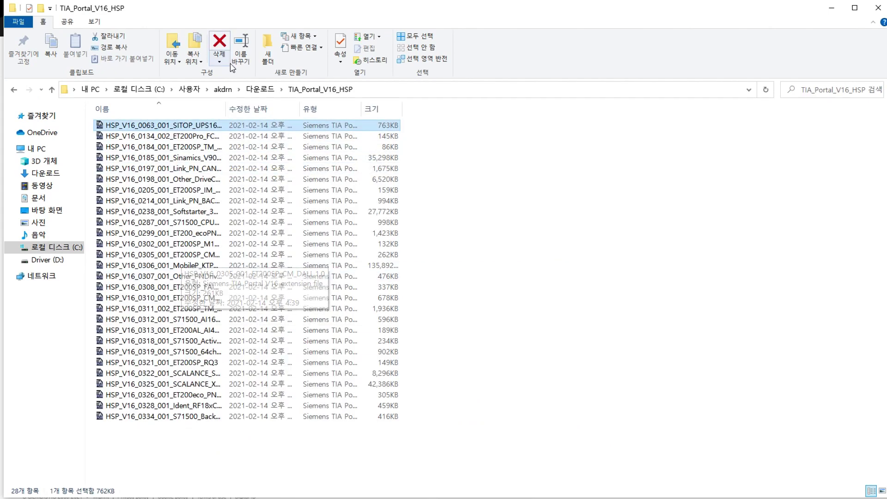
{"action": "left_click_drag", "start_coordinate": [227, 107], "coordinate": [292, 107]}
{"action": "left_click", "coordinate": [237, 159]}
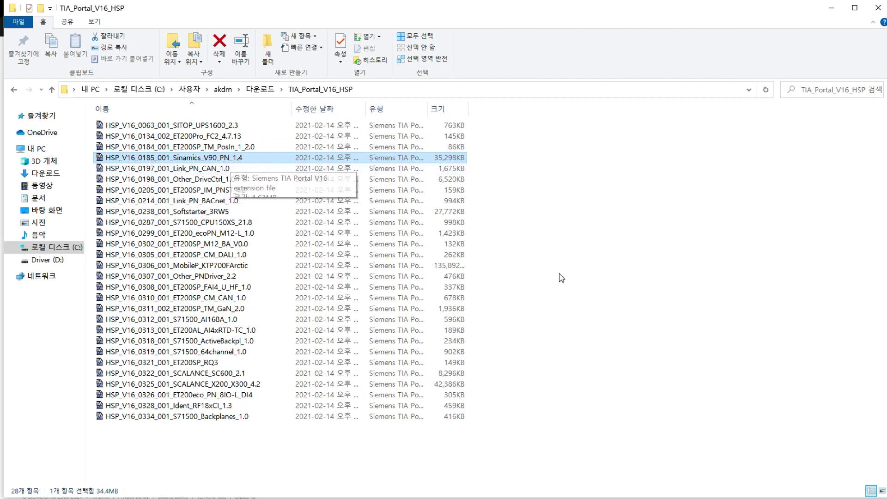
{"action": "left_click", "coordinate": [785, 218]}
- Switch back to the browser and open the V15 module list, STEP7_TIA_Portal_V15_HSP_en.pdf, from the support packages page
{"action": "key", "text": "alt+Tab"}
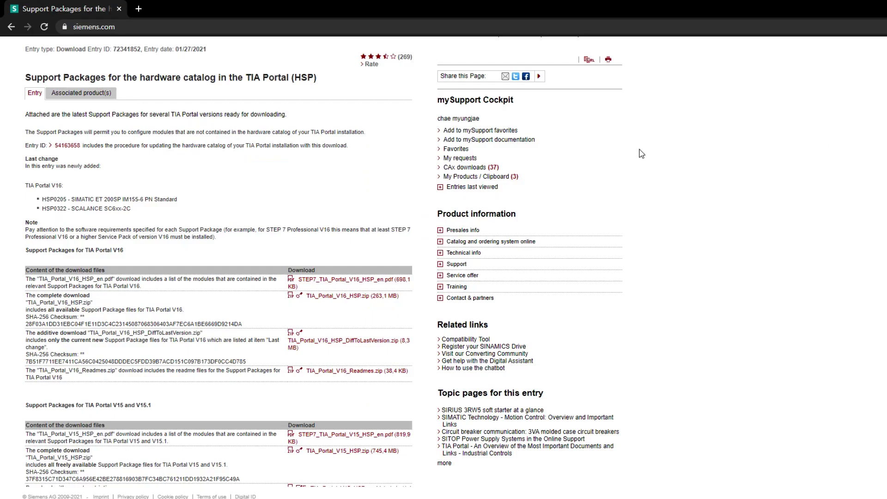
{"action": "scroll", "coordinate": [280, 212], "scroll_direction": "down", "scroll_amount": 3}
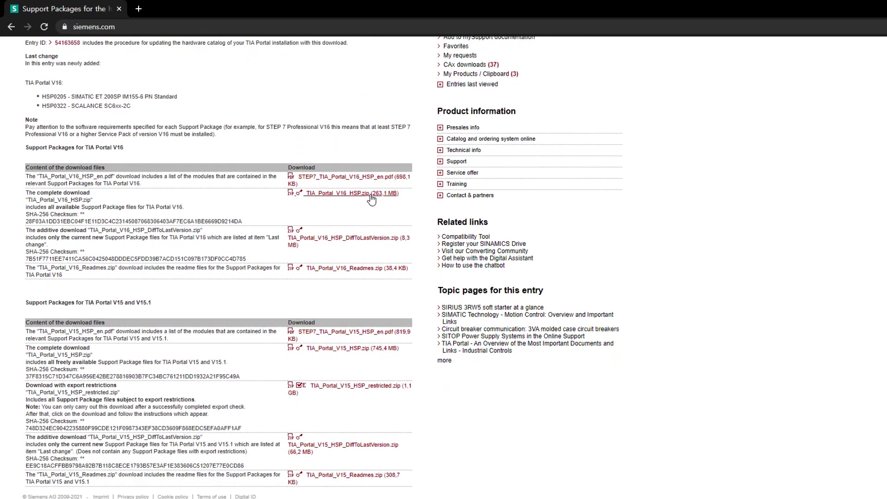
{"action": "scroll", "coordinate": [368, 207], "scroll_direction": "down", "scroll_amount": 3}
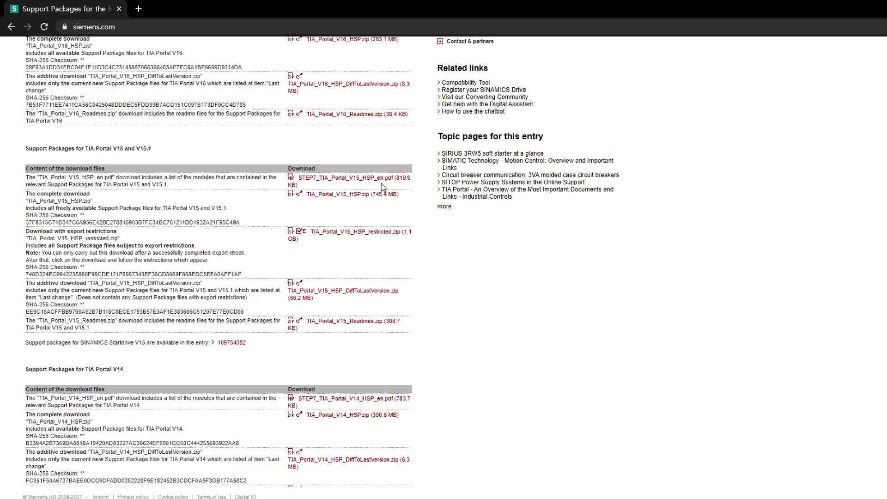
{"action": "left_click", "coordinate": [385, 181]}
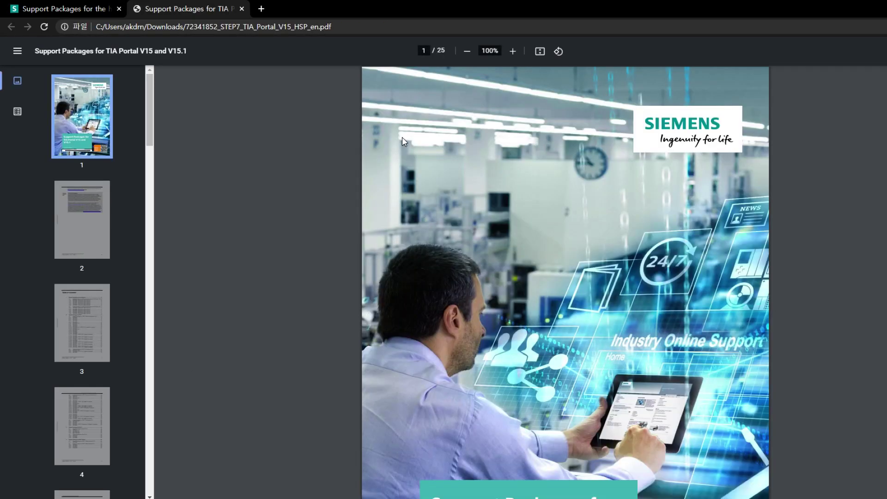
- Search the V15 list for V90 and examine the firmware versions and the 200 V and 400 V devices under HSP 0185 V3.0
{"action": "key", "text": "ctrl+f"}
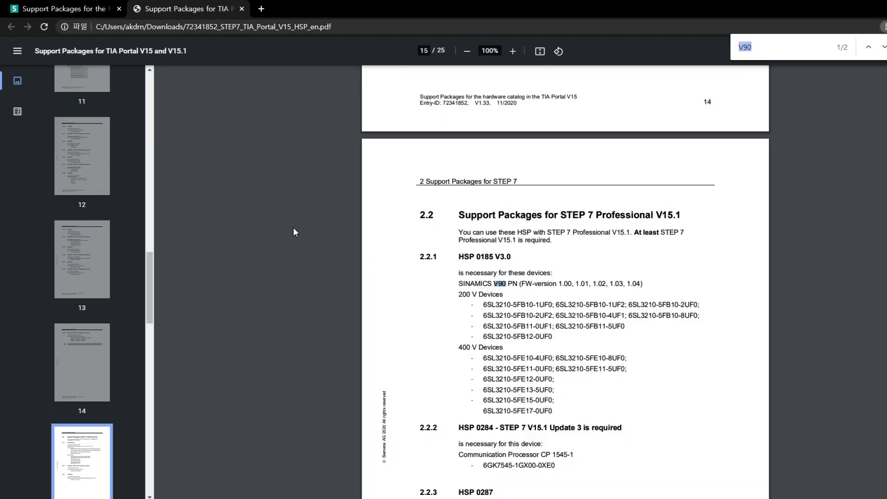
{"action": "scroll", "coordinate": [554, 254], "scroll_direction": "down", "scroll_amount": 2}
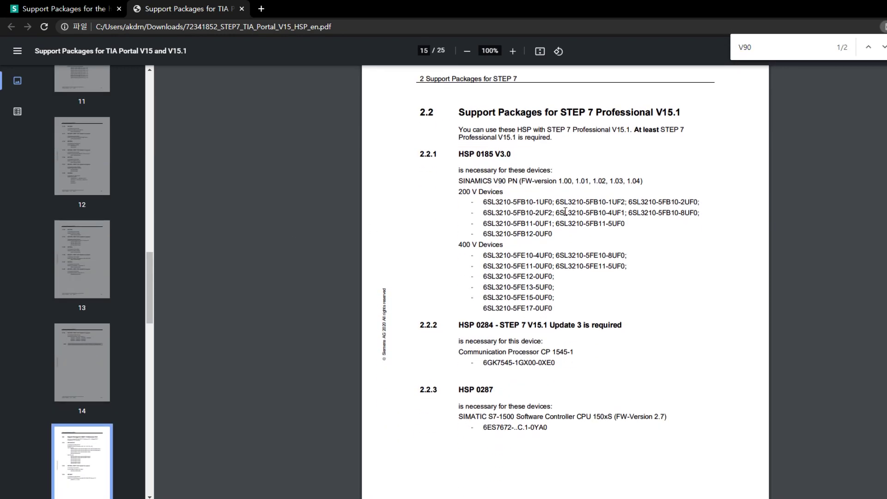
{"action": "left_click_drag", "start_coordinate": [564, 183], "coordinate": [638, 181]}
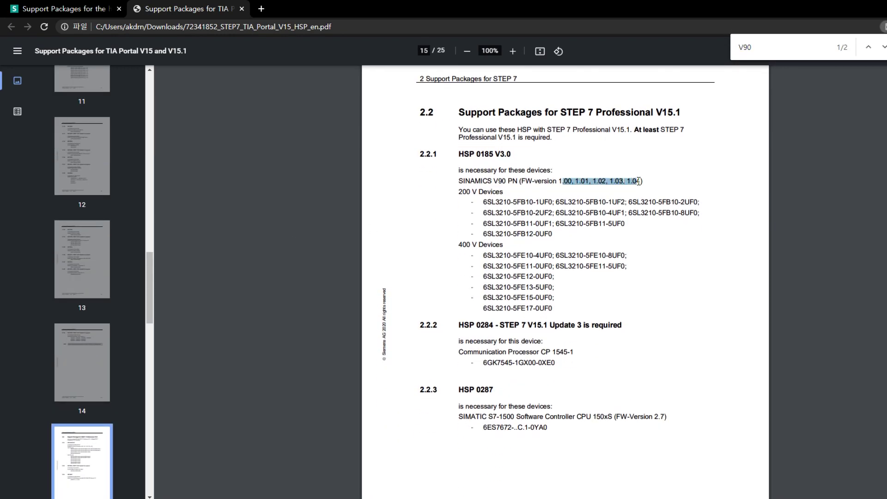
{"action": "left_click", "coordinate": [681, 194]}
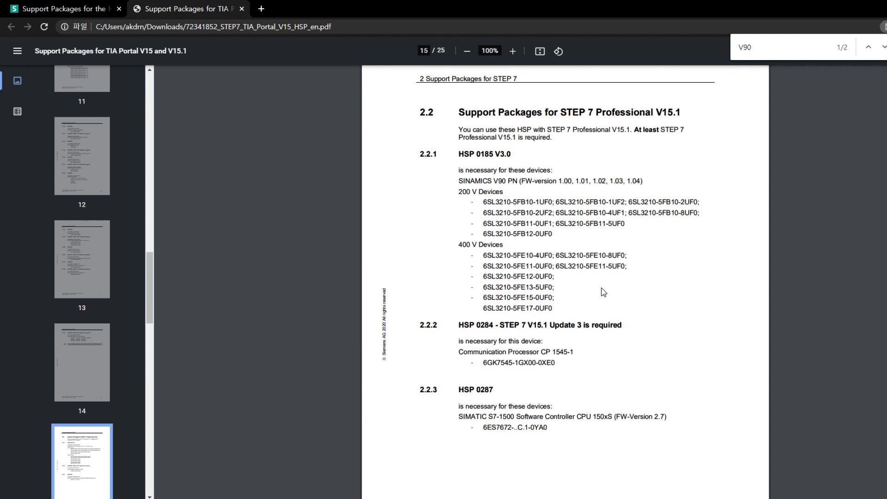
{"action": "left_click_drag", "start_coordinate": [465, 186], "coordinate": [508, 227]}
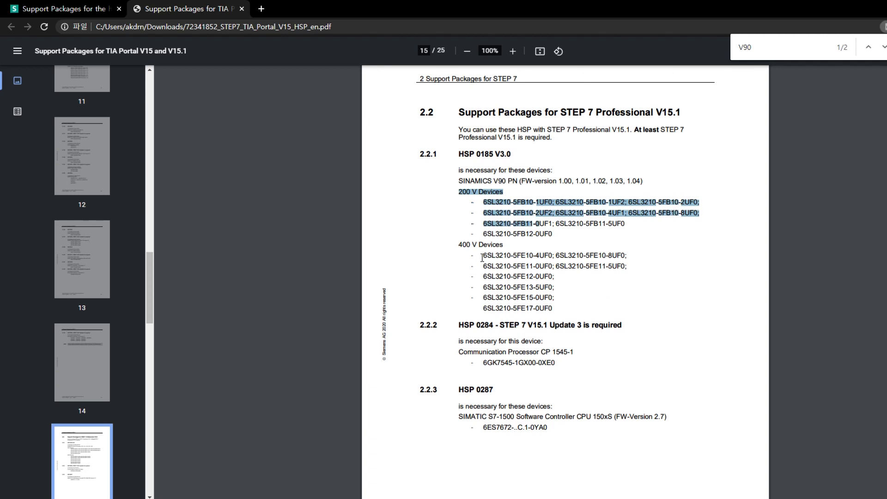
{"action": "left_click_drag", "start_coordinate": [459, 243], "coordinate": [589, 327]}
{"action": "left_click", "coordinate": [643, 302]}
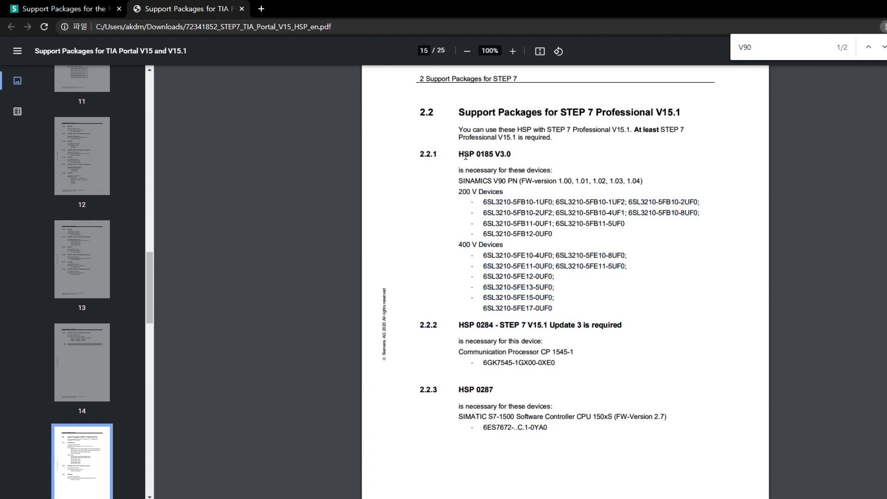
{"action": "left_click_drag", "start_coordinate": [464, 155], "coordinate": [619, 327]}
{"action": "left_click", "coordinate": [584, 309]}
- Skim the V15 support package list backwards to the table of contents and close the document
{"action": "scroll", "coordinate": [602, 272], "scroll_direction": "up", "scroll_amount": 15}
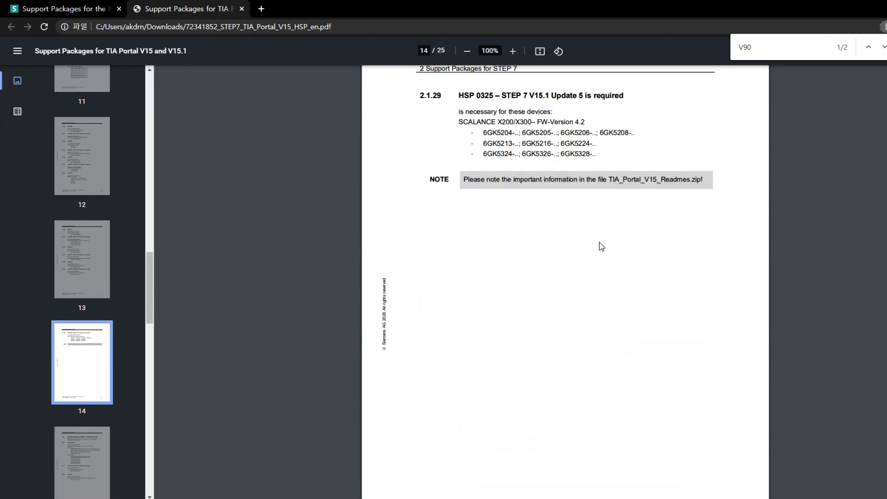
{"action": "scroll", "coordinate": [586, 234], "scroll_direction": "up", "scroll_amount": 10}
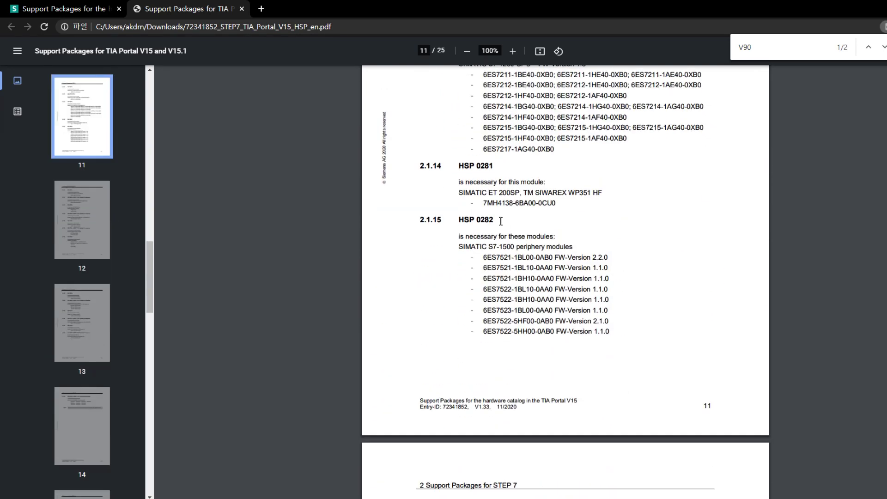
{"action": "scroll", "coordinate": [517, 198], "scroll_direction": "up", "scroll_amount": 9}
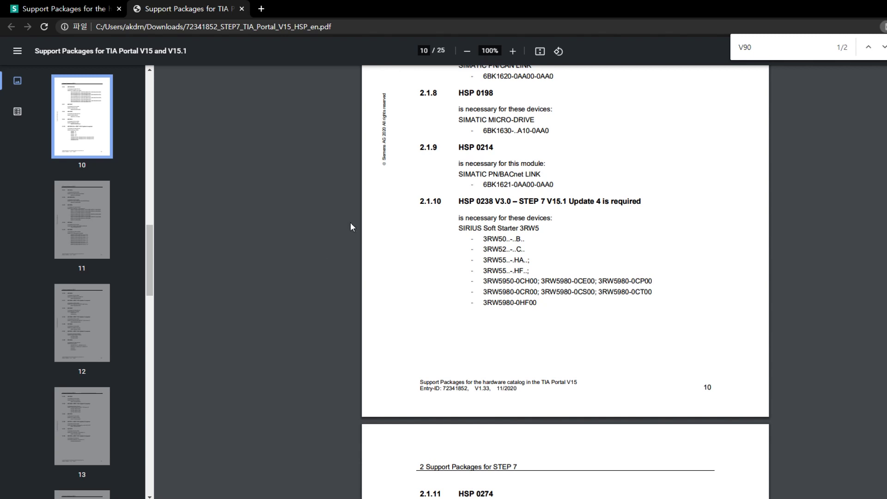
{"action": "scroll", "coordinate": [336, 251], "scroll_direction": "up", "scroll_amount": 20}
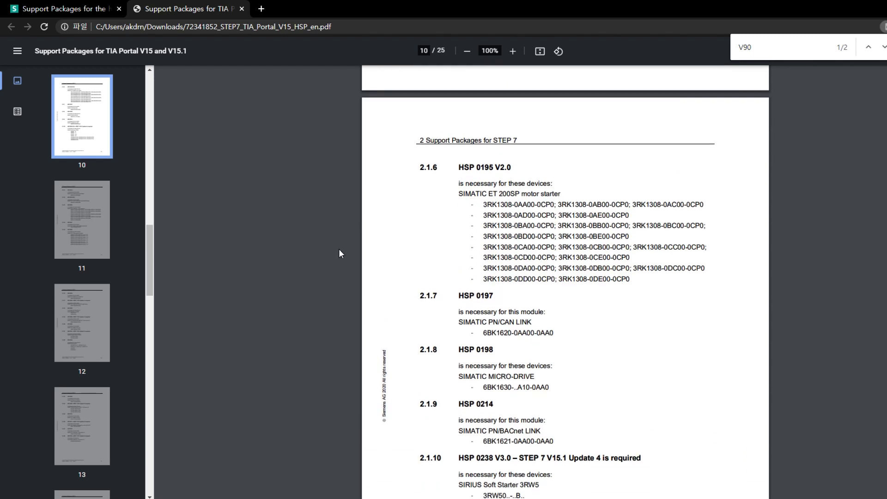
{"action": "scroll", "coordinate": [338, 257], "scroll_direction": "up", "scroll_amount": 15}
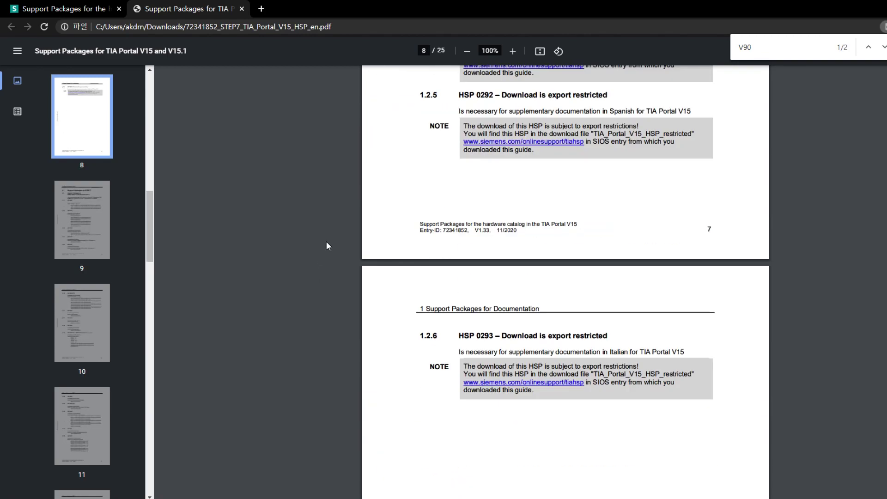
{"action": "scroll", "coordinate": [325, 239], "scroll_direction": "up", "scroll_amount": 18}
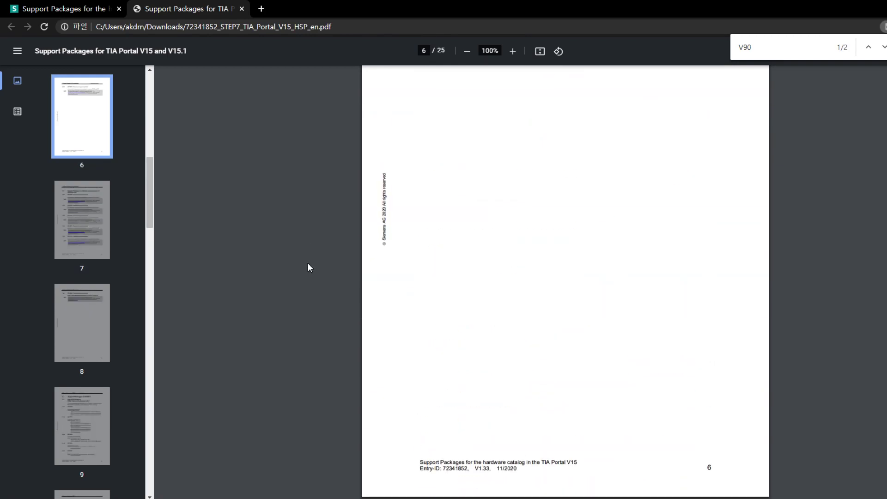
{"action": "scroll", "coordinate": [299, 234], "scroll_direction": "up", "scroll_amount": 12}
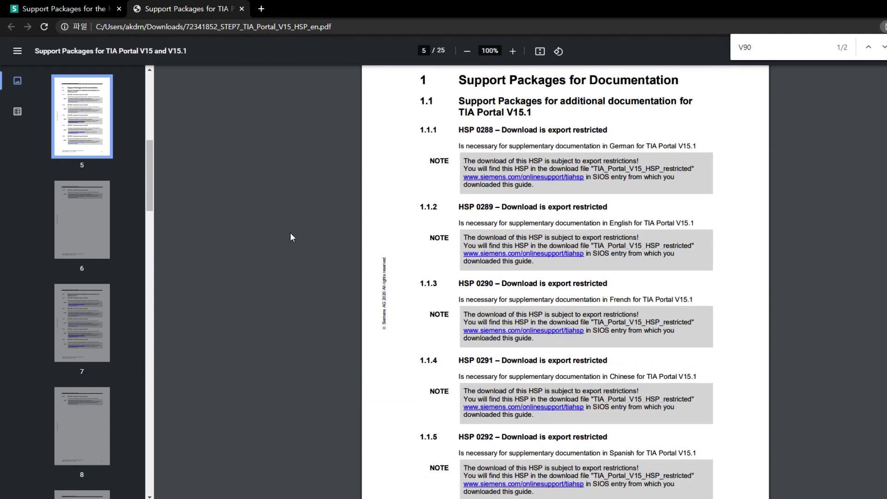
{"action": "scroll", "coordinate": [277, 220], "scroll_direction": "up", "scroll_amount": 18}
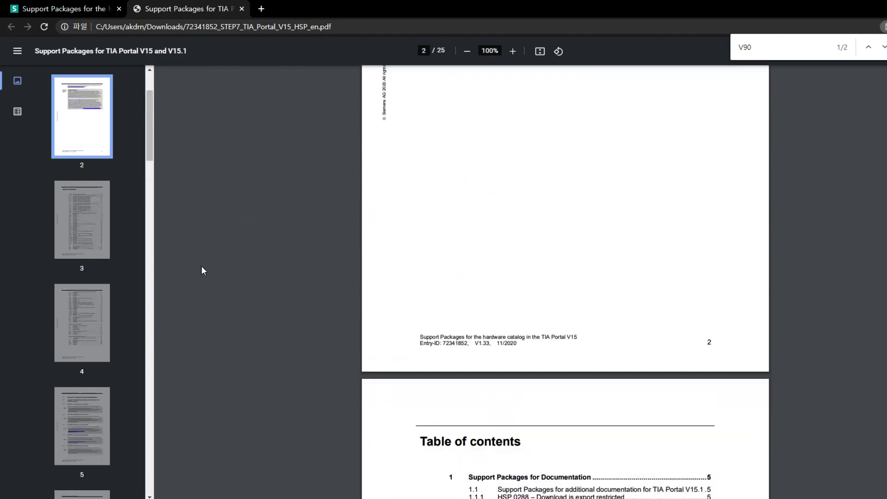
{"action": "left_click", "coordinate": [241, 9]}
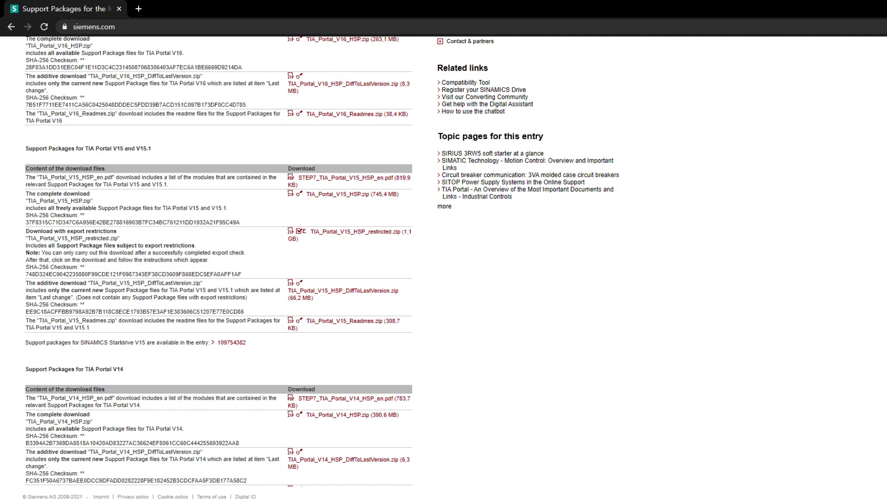
- Open the folder of the downloaded file and switch back to the TIA_Portal_V16_HSP folder window
{"action": "right_click", "coordinate": [219, 496]}
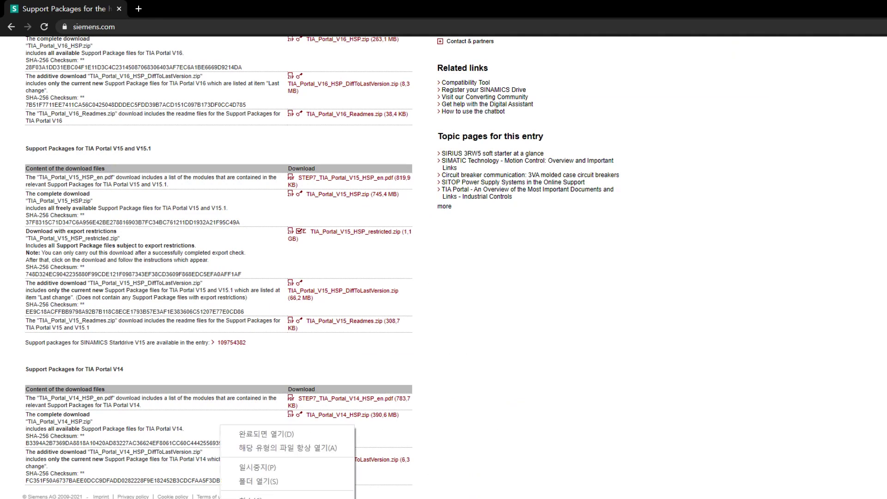
{"action": "left_click", "coordinate": [261, 481]}
{"action": "key", "text": "alt+Tab"}
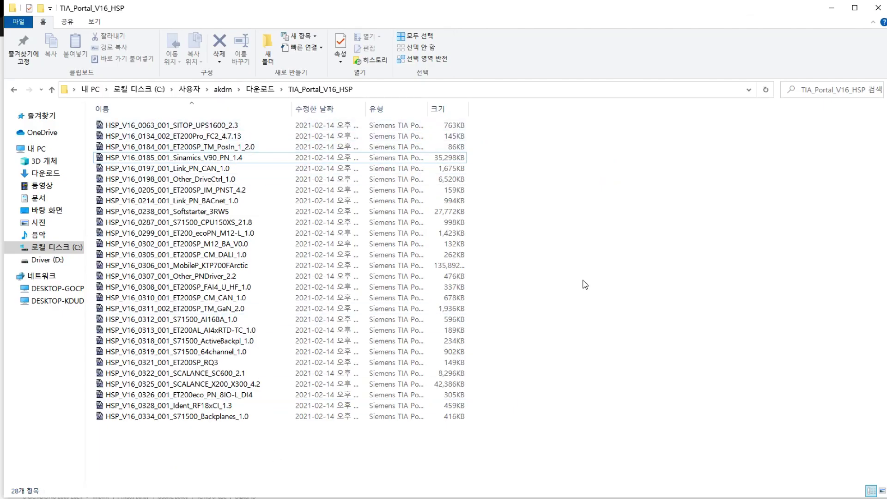
- Minimize the folder window, view the available software updates in TIA Software Updater, and minimize that window too
{"action": "left_click", "coordinate": [835, 9]}
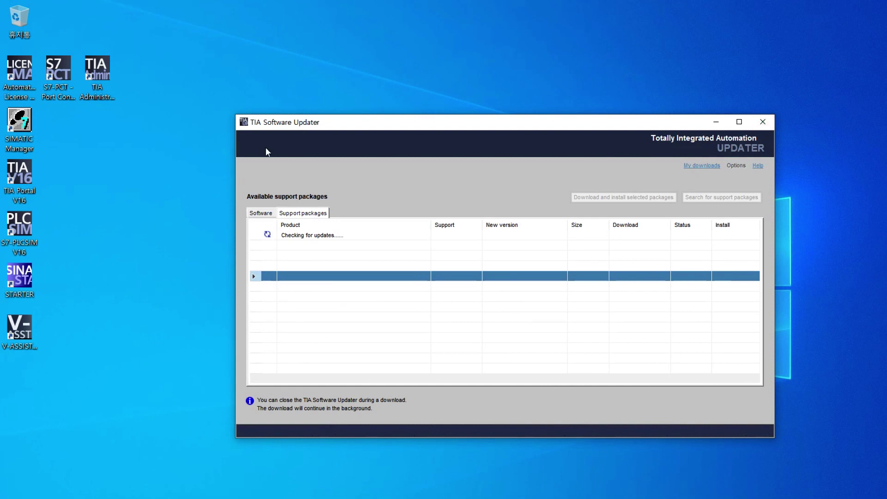
{"action": "left_click", "coordinate": [271, 213]}
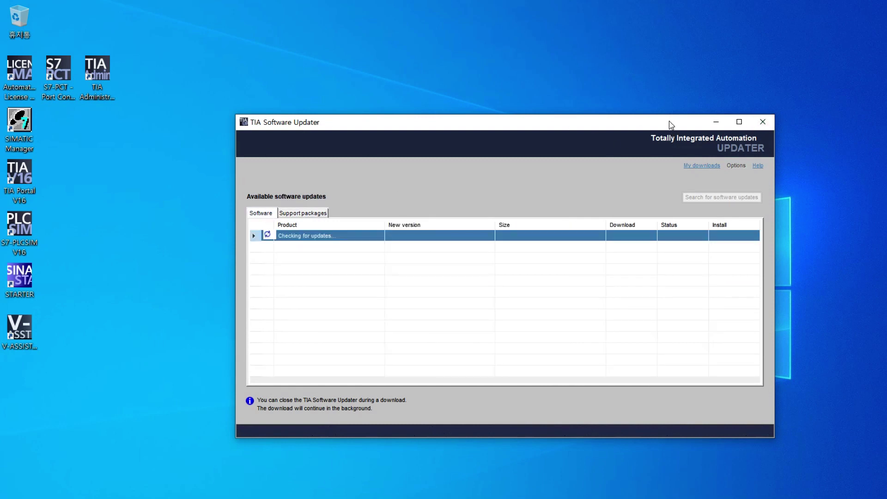
{"action": "left_click", "coordinate": [716, 121]}
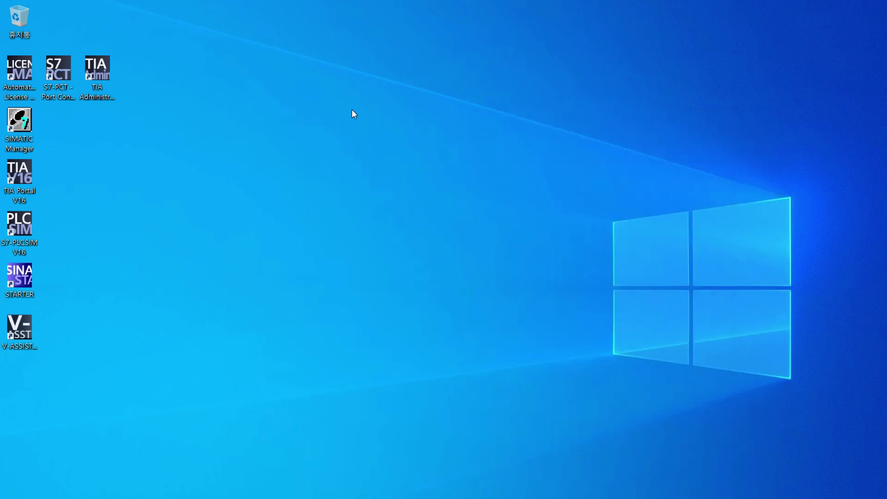
- Launch TIA Portal V16 from the desktop and switch it to the project view
{"action": "double_click", "coordinate": [27, 171]}
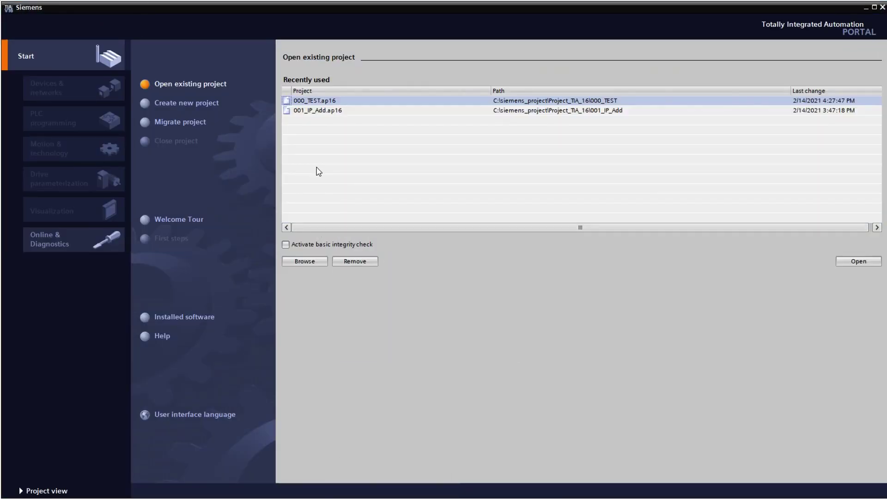
{"action": "left_click", "coordinate": [48, 491]}
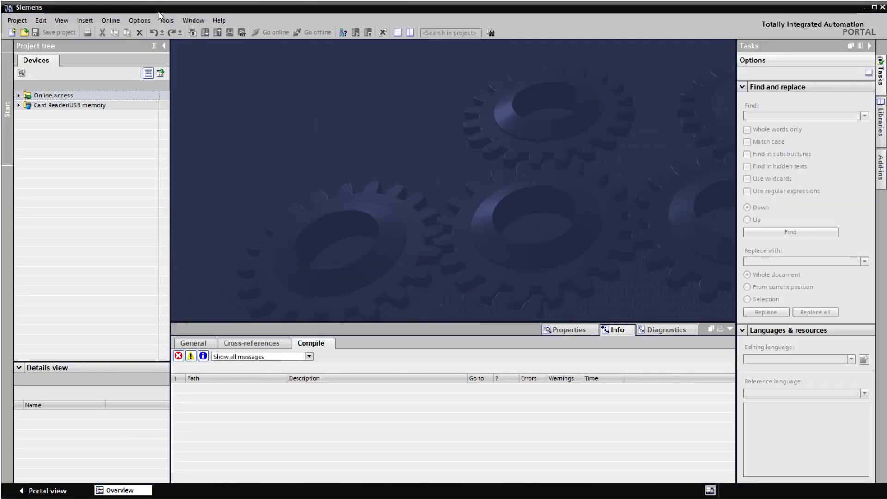
- Try to open the management of general station description files (GSD) and dismiss the resulting message
{"action": "left_click", "coordinate": [140, 20]}
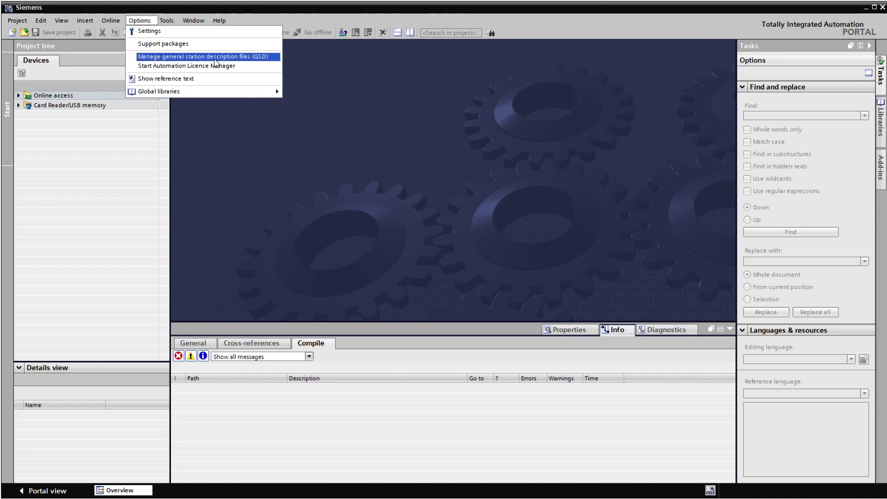
{"action": "left_click", "coordinate": [268, 58]}
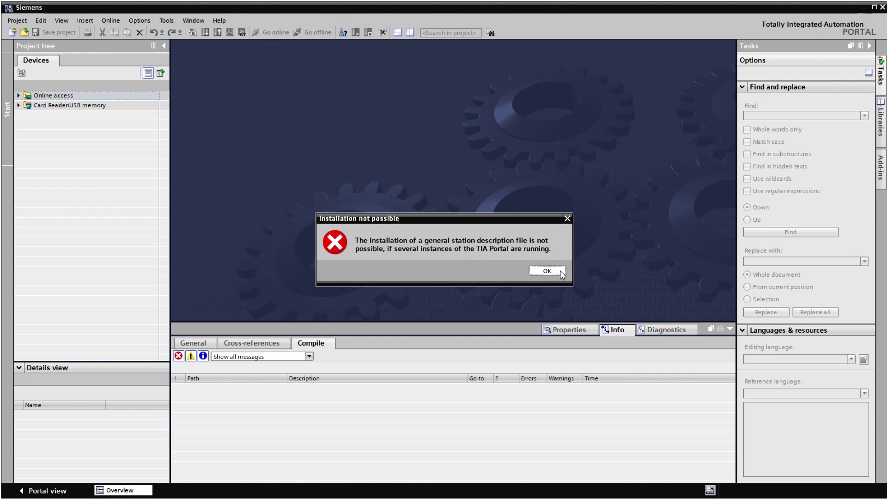
{"action": "left_click", "coordinate": [535, 272]}
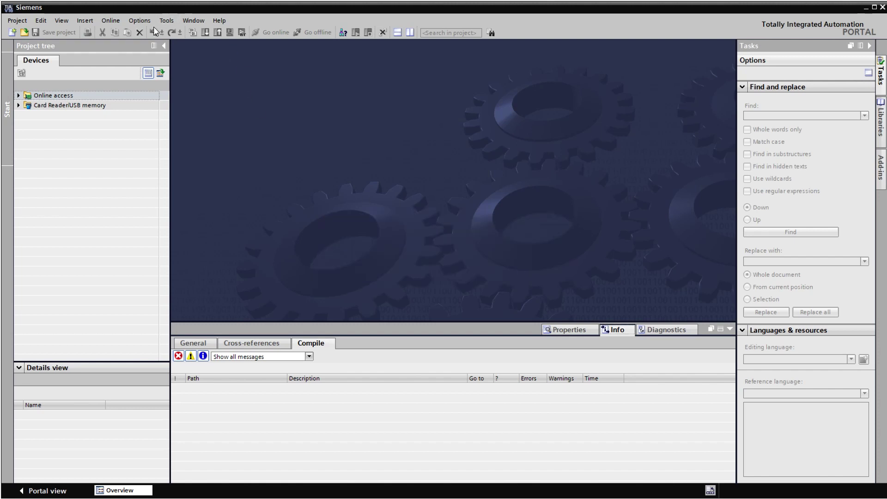
{"action": "left_click", "coordinate": [139, 20]}
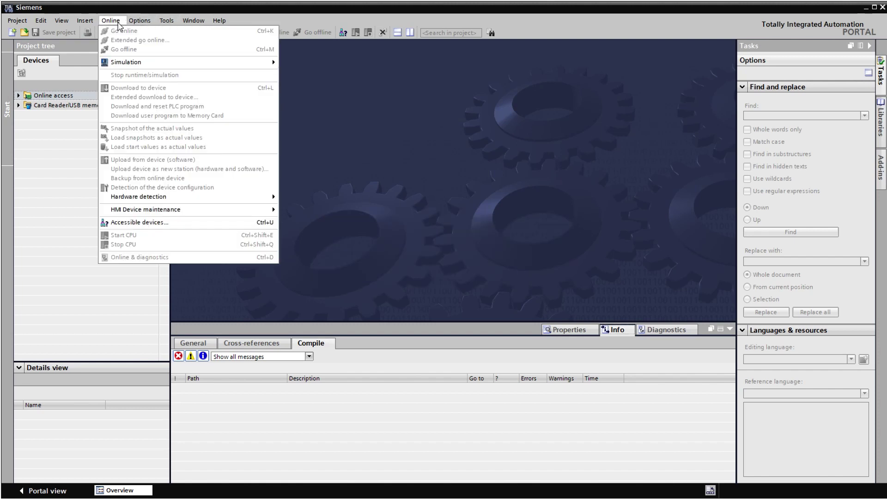
{"action": "mouse_move", "coordinate": [170, 22]}
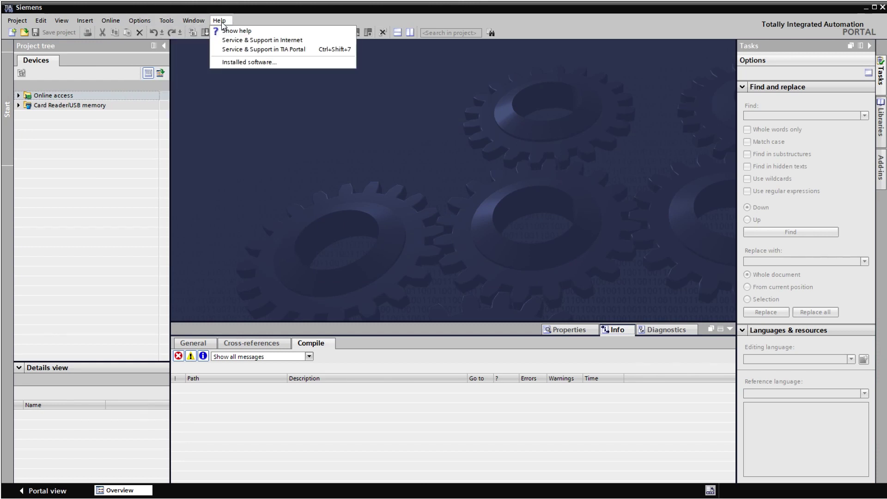
{"action": "mouse_move", "coordinate": [199, 26]}
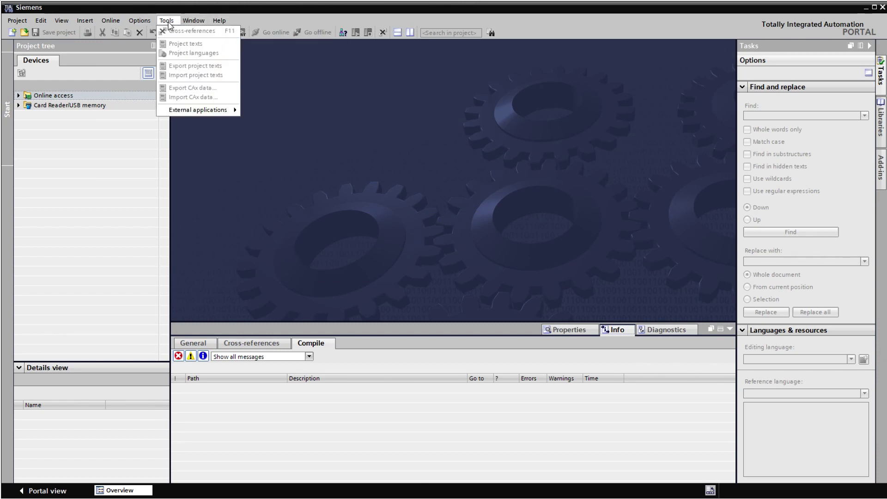
- Open the installation of support packages and look through the local packages for HSP0185 SINAMICS V90 PN
{"action": "mouse_move", "coordinate": [136, 25]}
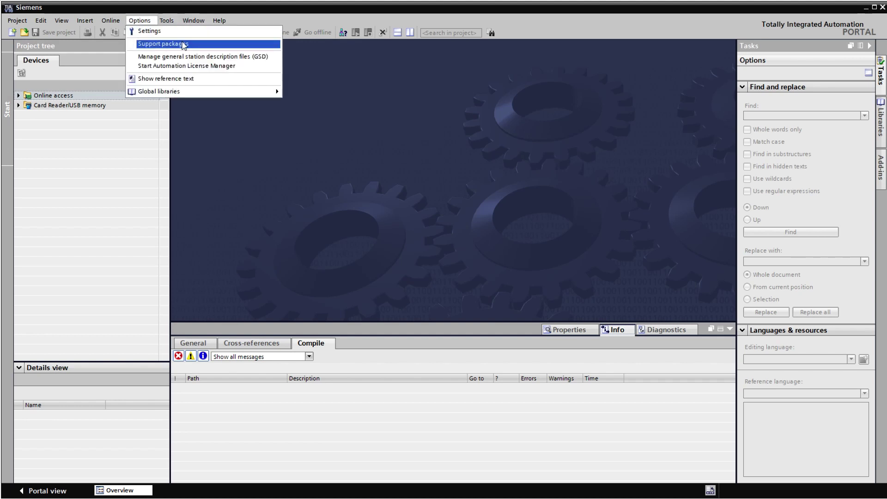
{"action": "left_click", "coordinate": [207, 44]}
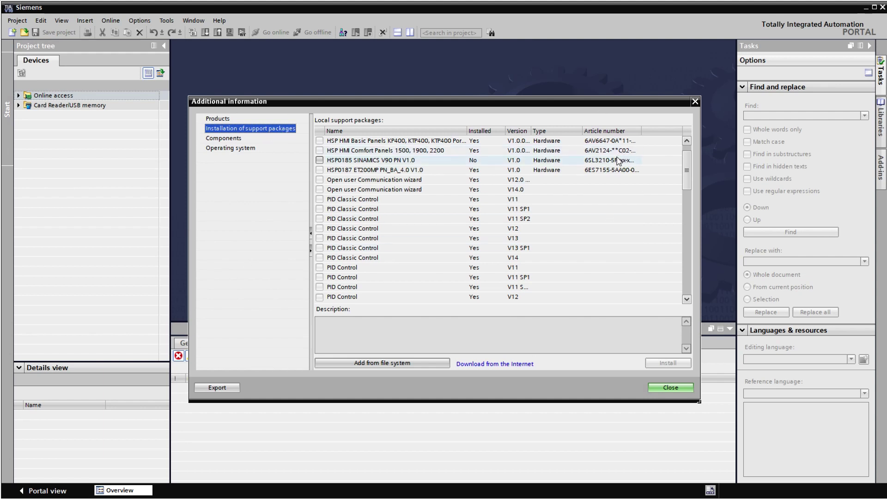
{"action": "scroll", "coordinate": [684, 189], "scroll_direction": "up", "scroll_amount": 1}
{"action": "scroll", "coordinate": [683, 189], "scroll_direction": "down", "scroll_amount": 8}
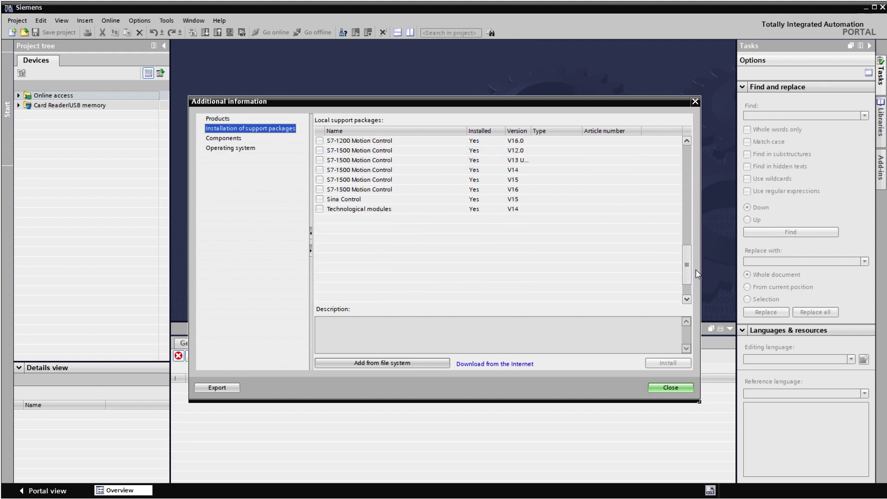
{"action": "scroll", "coordinate": [692, 196], "scroll_direction": "up", "scroll_amount": 4}
{"action": "scroll", "coordinate": [696, 201], "scroll_direction": "up", "scroll_amount": 5}
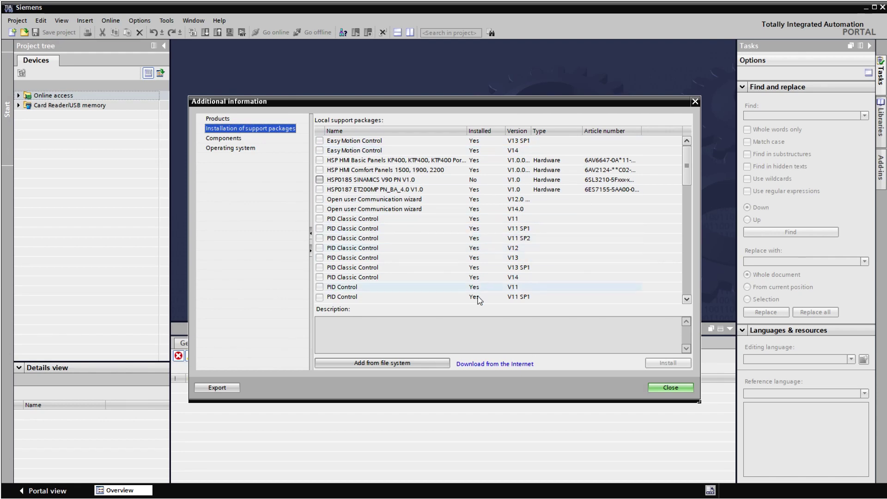
- Add HSP_V16_0185_001_Sinamics_V90_PN_1.4 from the TIA_Portal_V16_HSP download folder to the support packages, replacing the existing file
{"action": "left_click", "coordinate": [392, 365]}
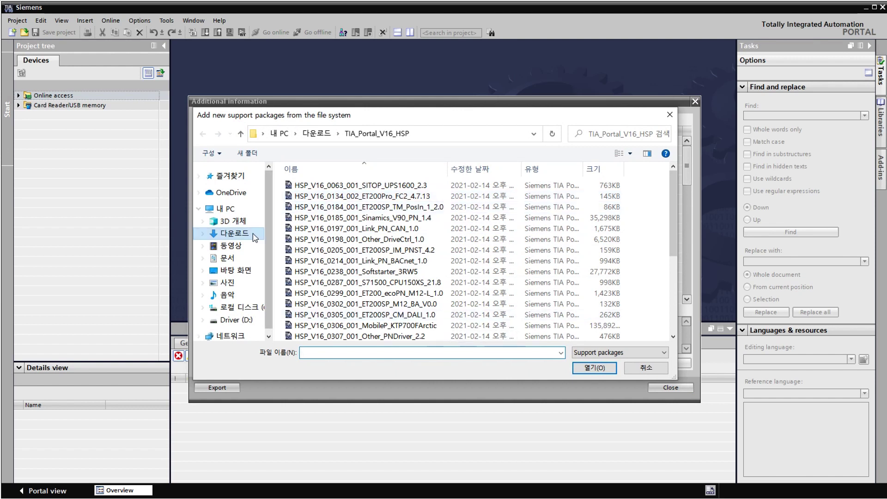
{"action": "left_click", "coordinate": [240, 222]}
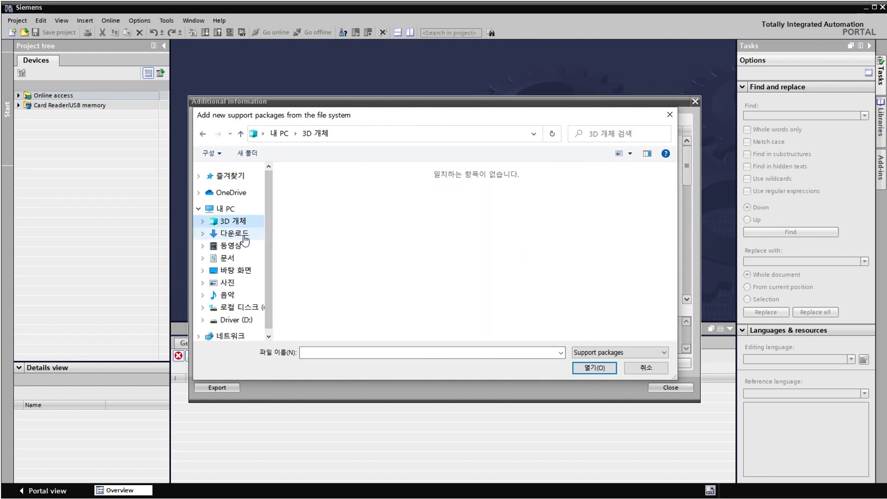
{"action": "left_click", "coordinate": [244, 236]}
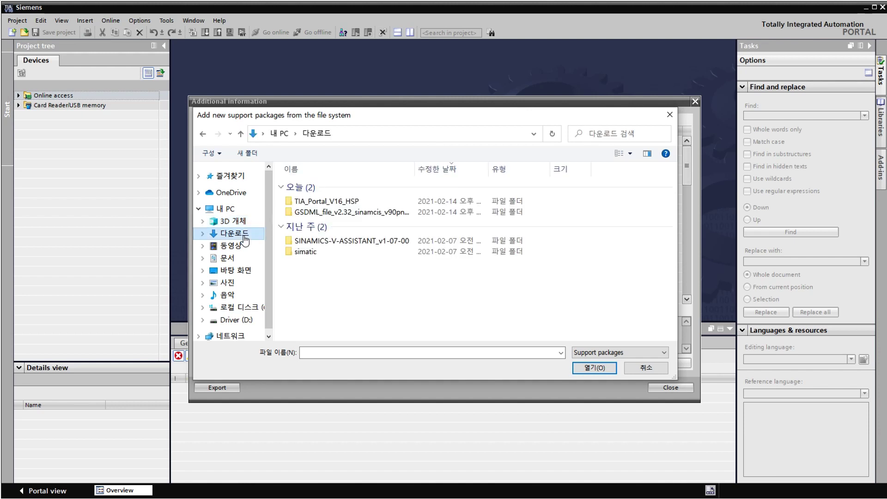
{"action": "left_click", "coordinate": [366, 206]}
{"action": "double_click", "coordinate": [366, 205]}
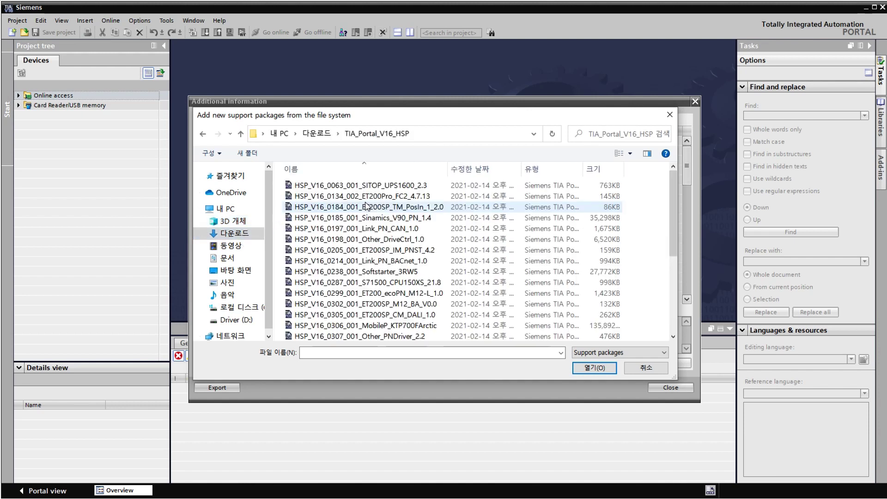
{"action": "left_click", "coordinate": [420, 221]}
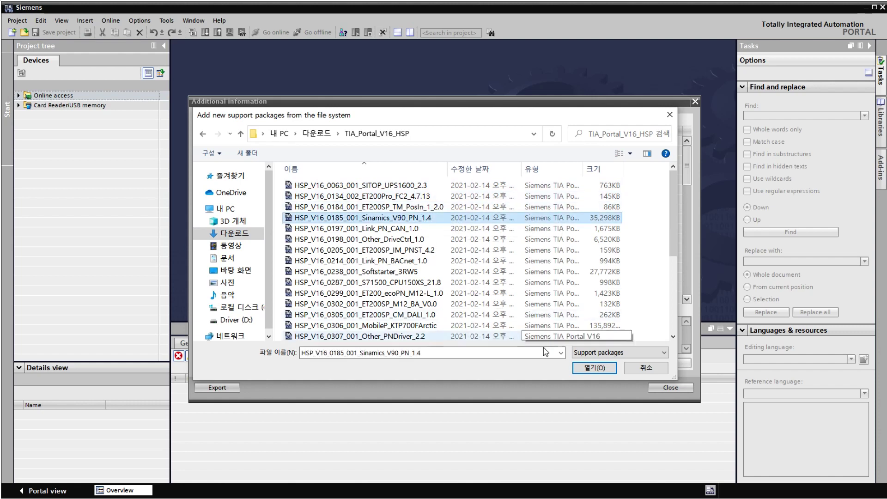
{"action": "left_click", "coordinate": [594, 368]}
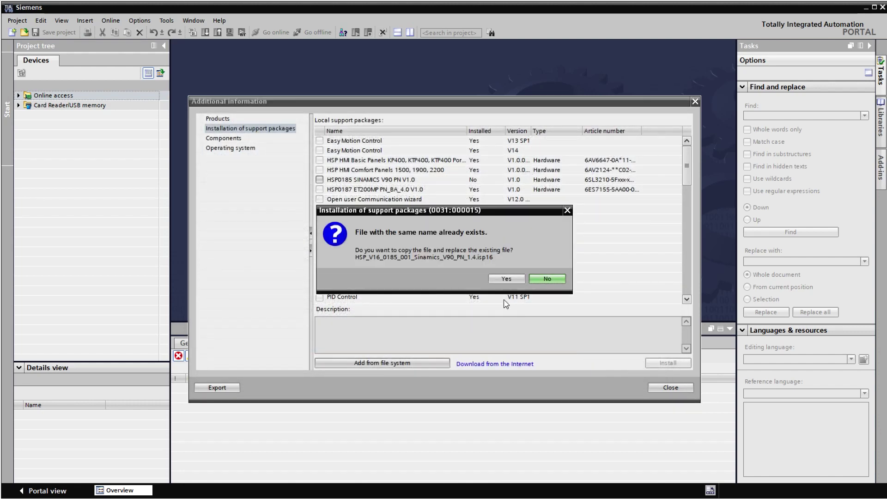
{"action": "left_click", "coordinate": [505, 279]}
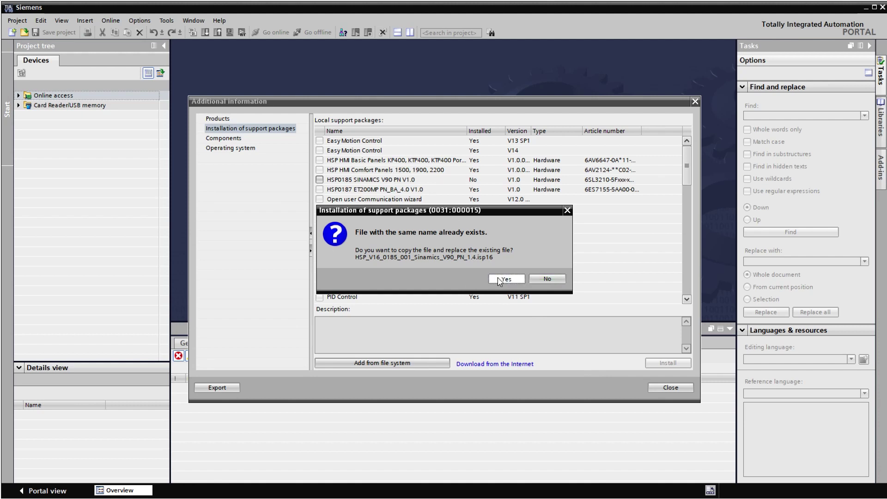
{"action": "left_click", "coordinate": [504, 280]}
- Try to install the HSP0185 SINAMICS V90 PN V1.0 support package, agreeing to close all TIA Portal instances
{"action": "left_click", "coordinate": [436, 182]}
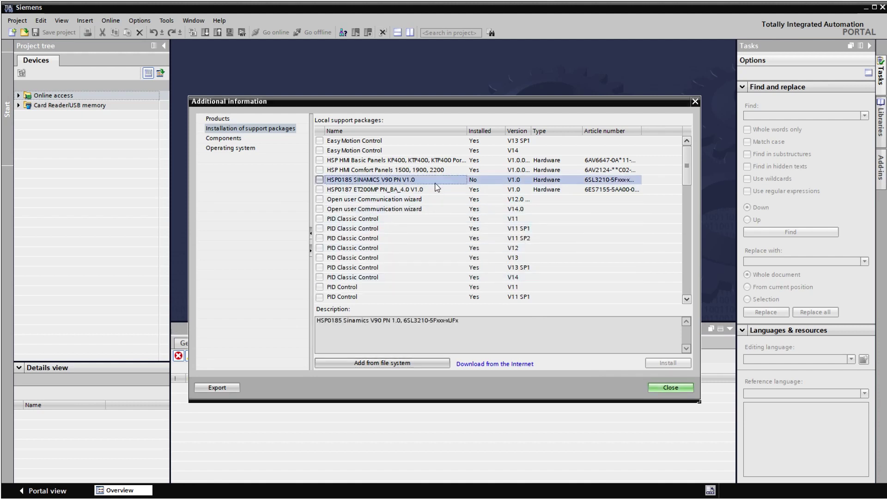
{"action": "left_click", "coordinate": [319, 180]}
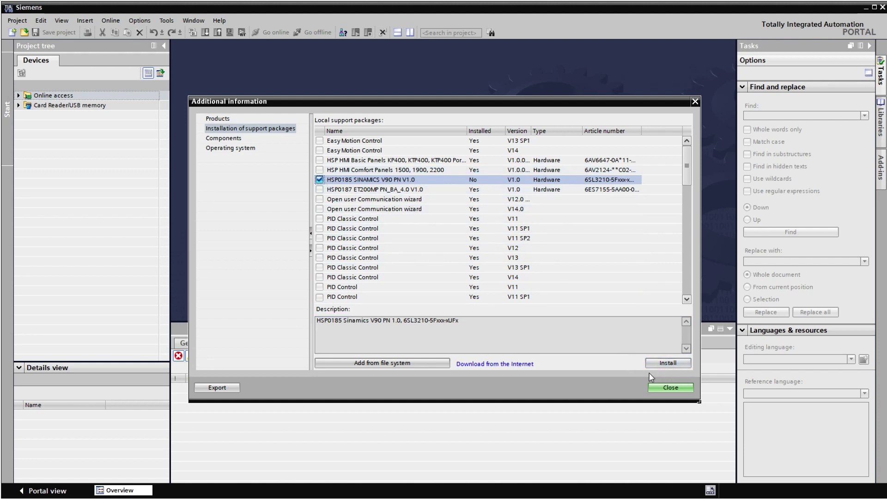
{"action": "left_click", "coordinate": [667, 364]}
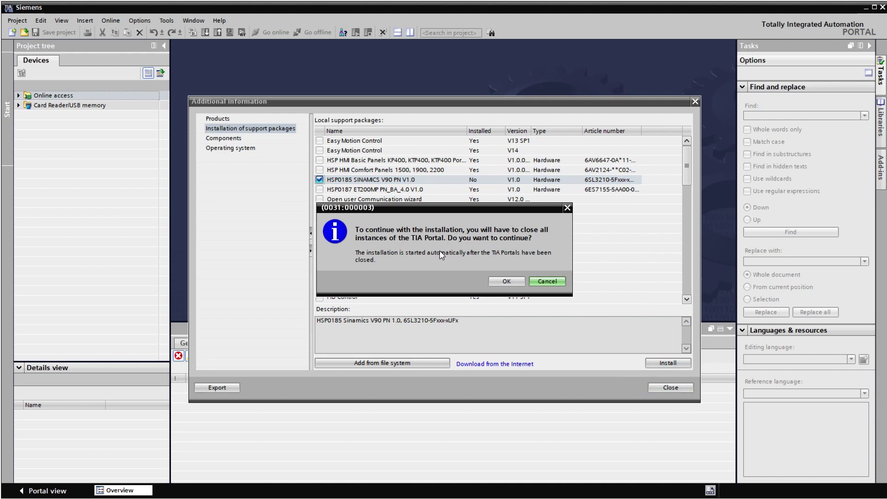
{"action": "left_click", "coordinate": [505, 281]}
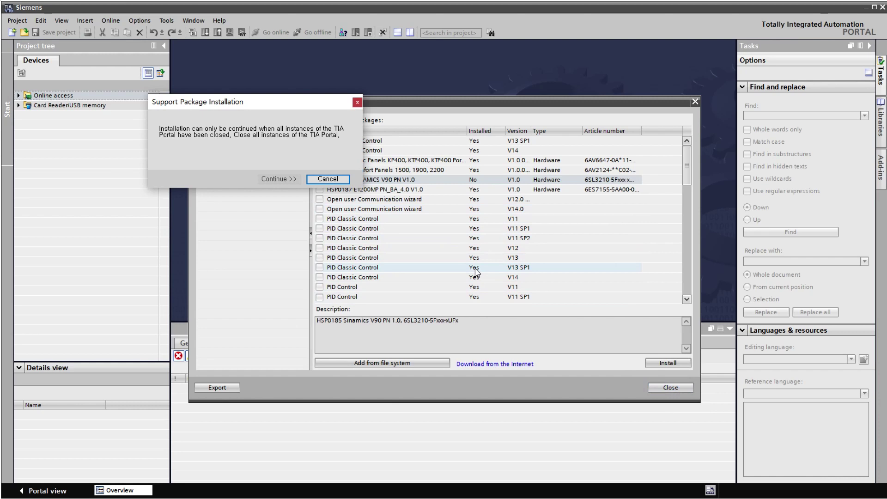
- Close the support package list and TIA Portal, and cancel the waiting Support Package Installation
{"action": "key", "text": "Escape"}
{"action": "left_click", "coordinate": [680, 386]}
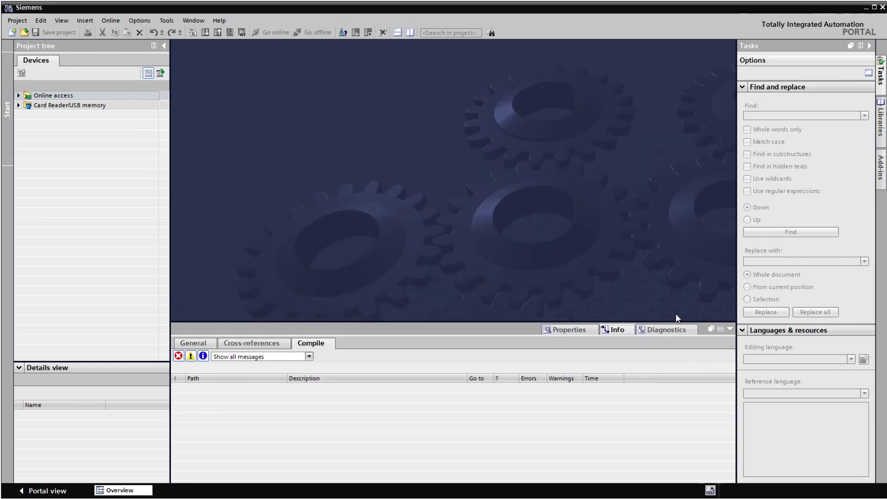
{"action": "left_click", "coordinate": [882, 7]}
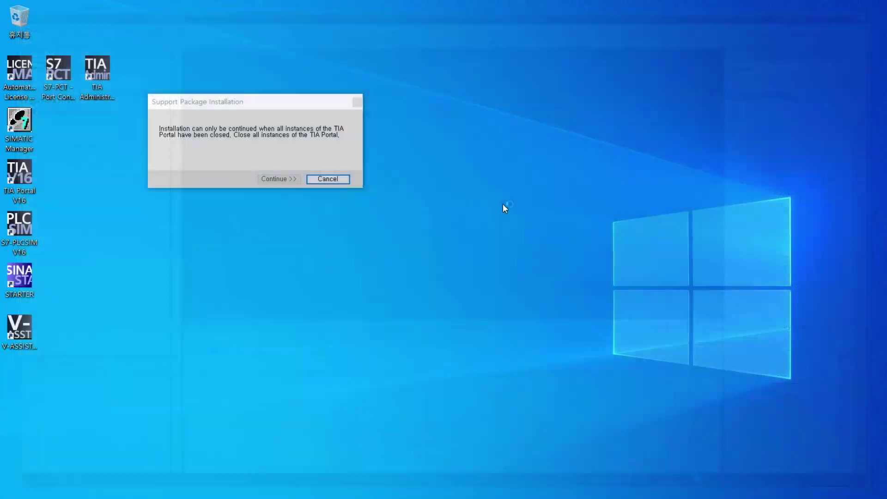
{"action": "left_click", "coordinate": [314, 126]}
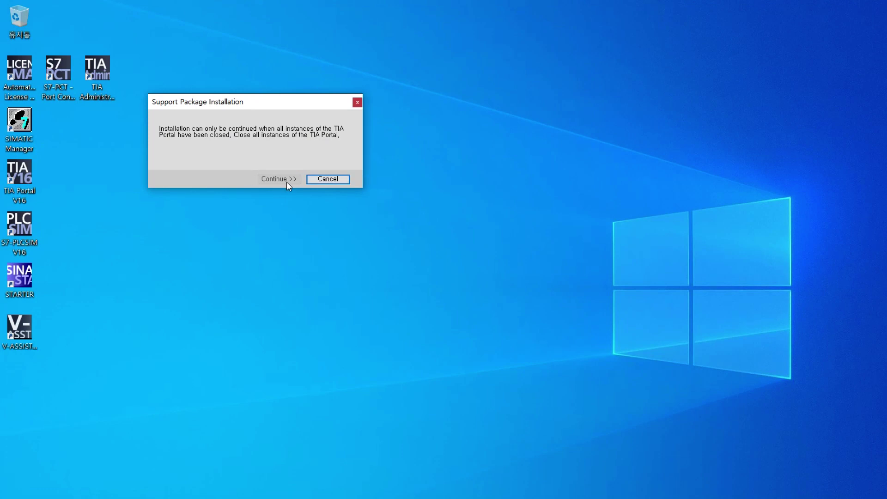
{"action": "left_click", "coordinate": [315, 180]}
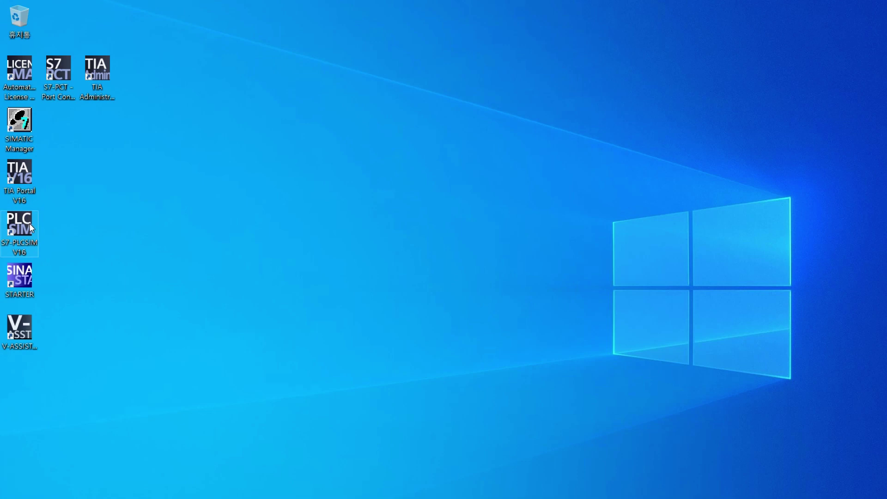
- Relaunch TIA Portal V16, switch it to the project view and open the installation of support packages
{"action": "double_click", "coordinate": [20, 173]}
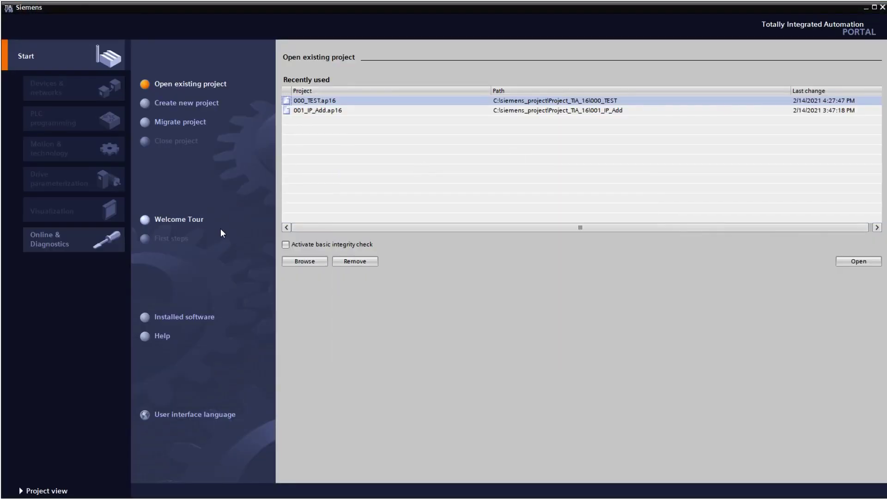
{"action": "left_click", "coordinate": [46, 492]}
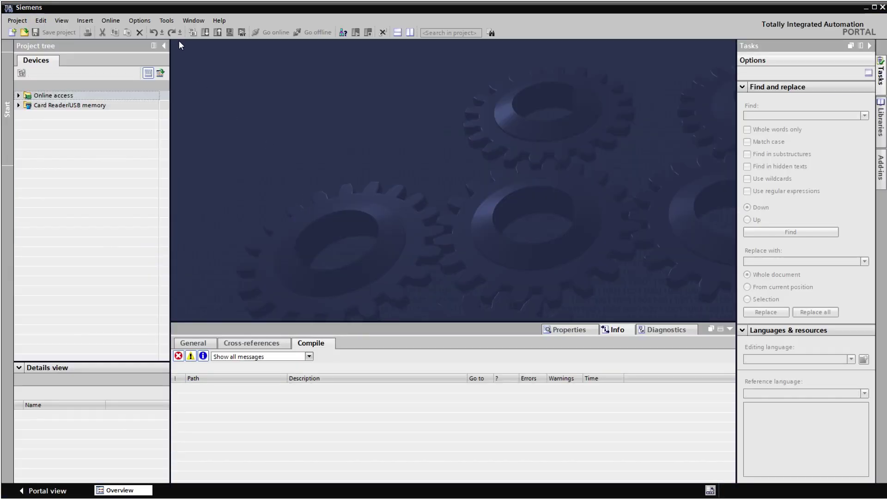
{"action": "left_click", "coordinate": [139, 20]}
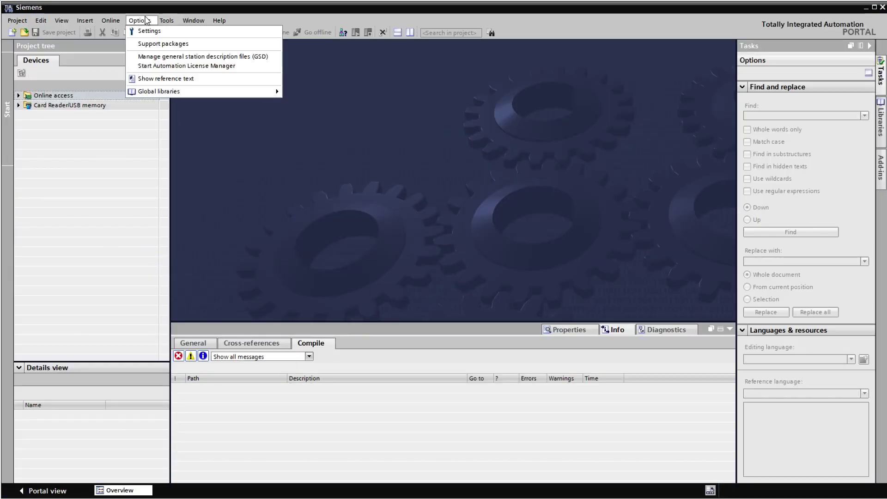
{"action": "key", "text": "Escape"}
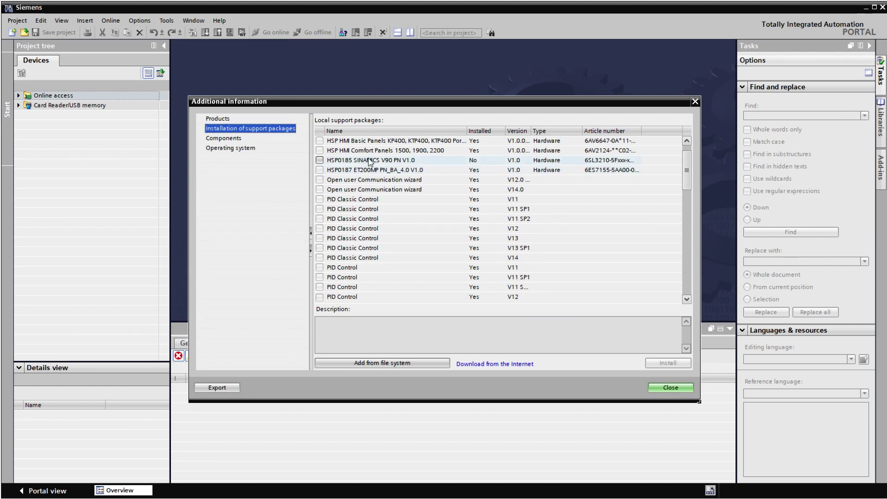
- Try again to install HSP0185 SINAMICS V90 PN V1.0 from the local support packages, accepting the request to close TIA Portal
{"action": "left_click", "coordinate": [319, 160]}
{"action": "left_click", "coordinate": [668, 363]}
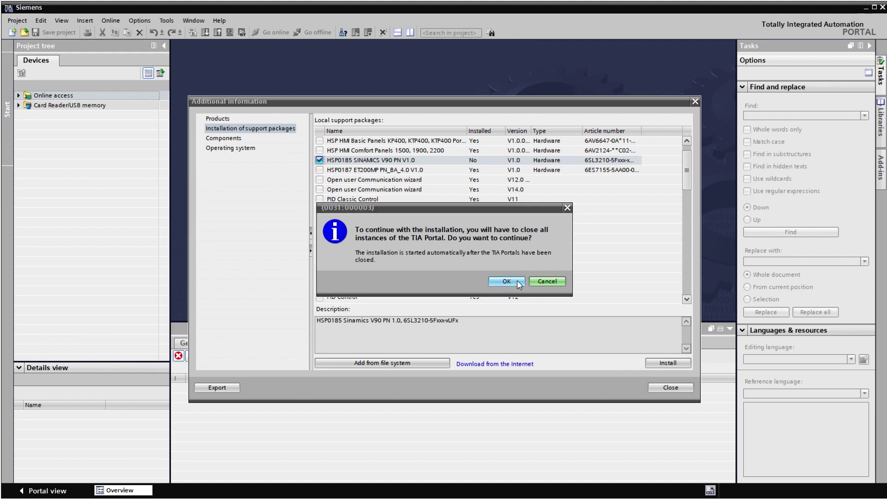
{"action": "left_click", "coordinate": [517, 280]}
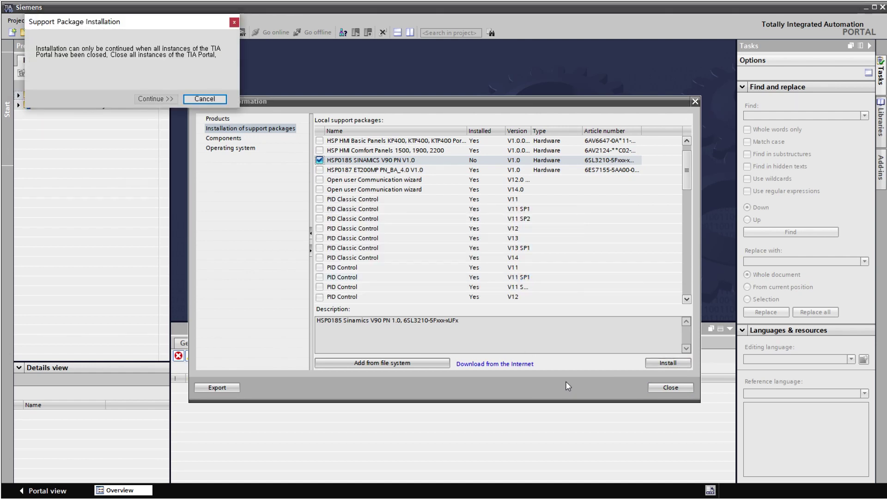
- Close TIA Portal again, move the Support Package Installation window clear of the desktop icons and cancel the installation
{"action": "key", "text": "Escape"}
{"action": "left_click", "coordinate": [670, 388]}
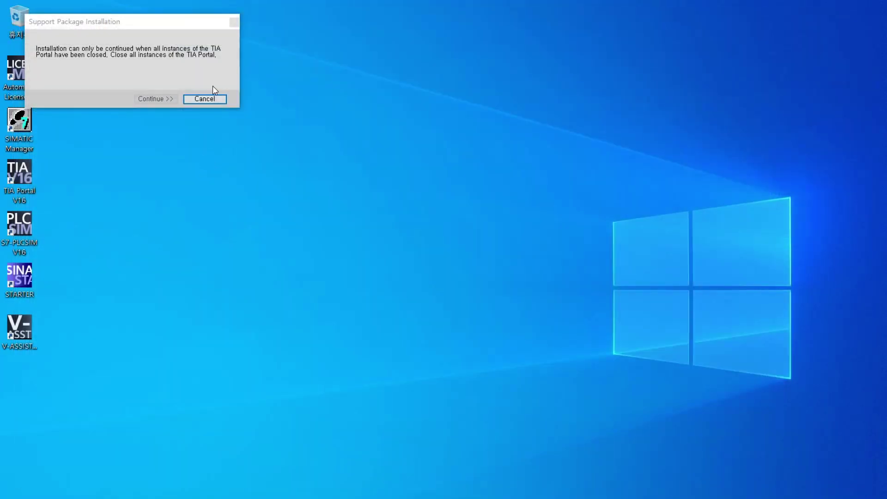
{"action": "left_click_drag", "start_coordinate": [135, 23], "coordinate": [388, 142]}
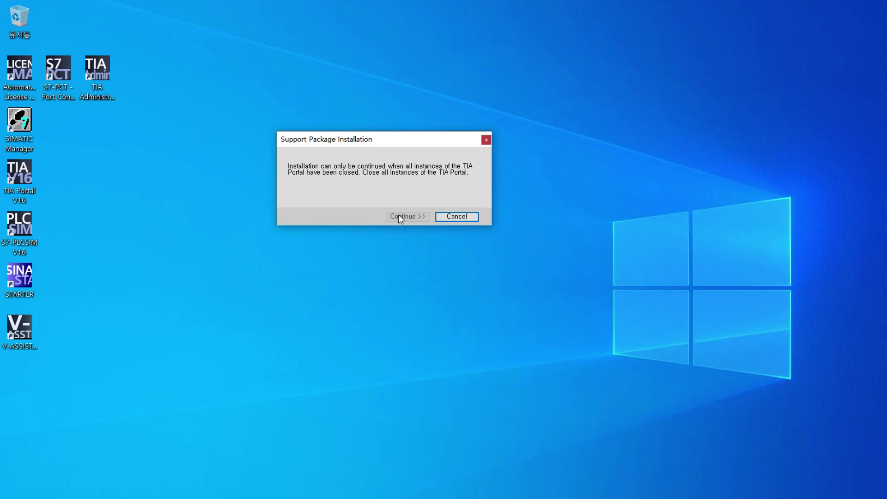
{"action": "left_click", "coordinate": [459, 219]}
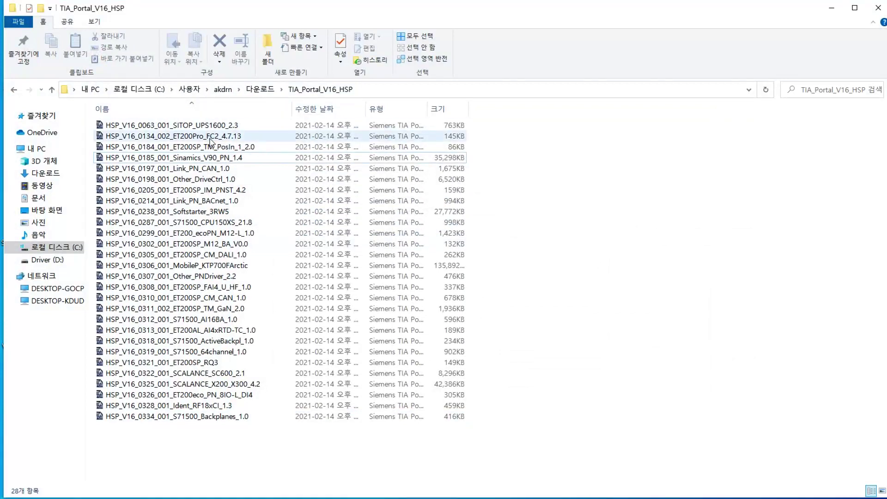
- Try to open HSP_V16_0185_001_Sinamics_V90_PN_1.4 directly from its folder and dismiss the choice of app
{"action": "double_click", "coordinate": [227, 159]}
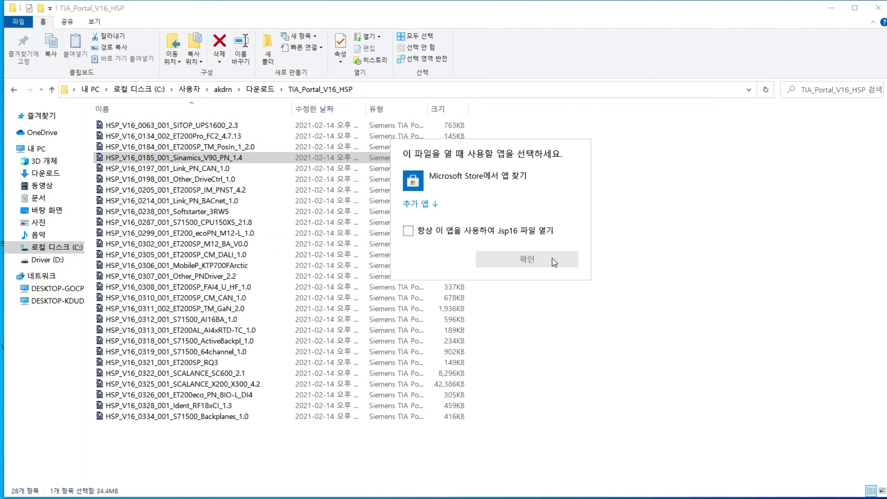
{"action": "left_click", "coordinate": [699, 216]}
{"action": "left_click", "coordinate": [699, 215]}
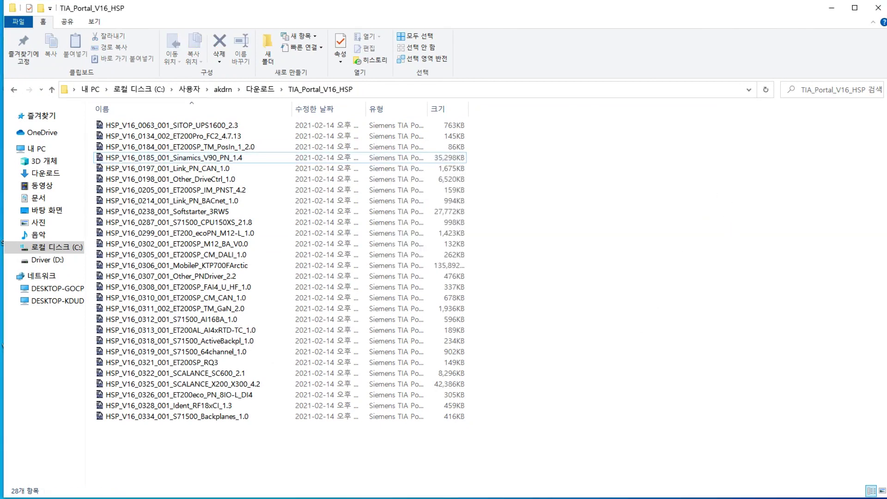
- Switch to TIA Software Updater, check the available support packages and software updates, and close the updater
{"action": "right_click", "coordinate": [265, 498]}
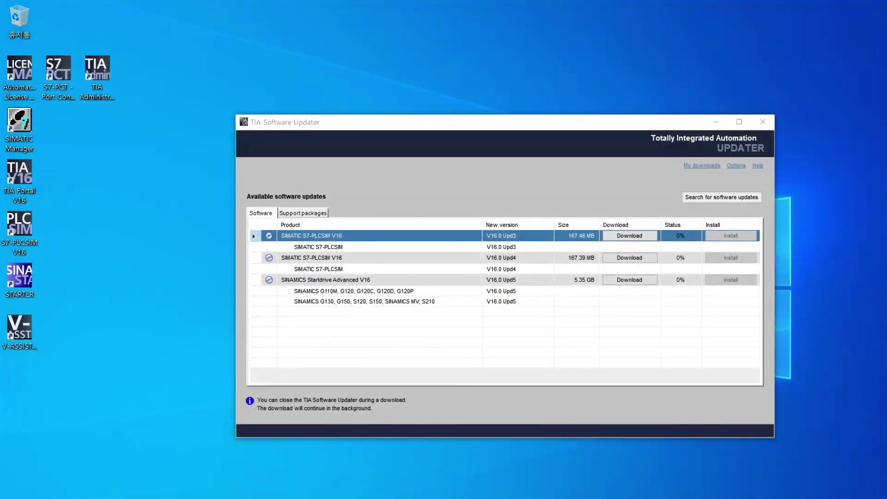
{"action": "left_click", "coordinate": [316, 213]}
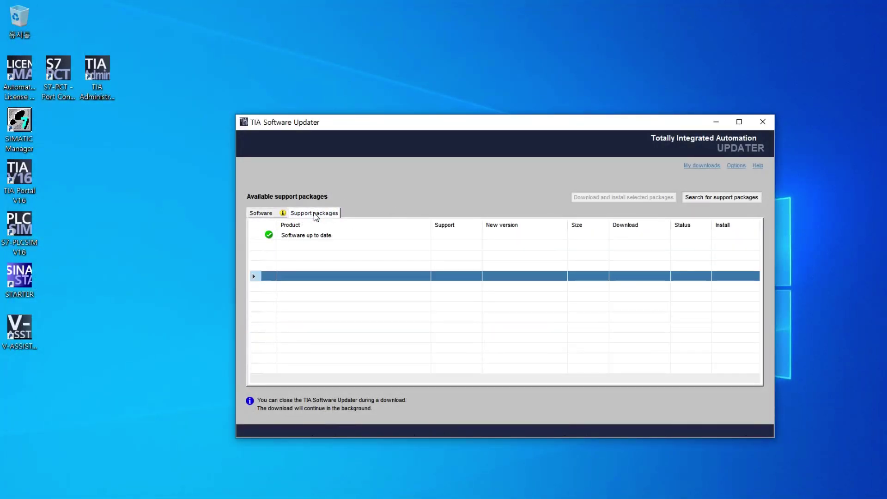
{"action": "left_click", "coordinate": [320, 237]}
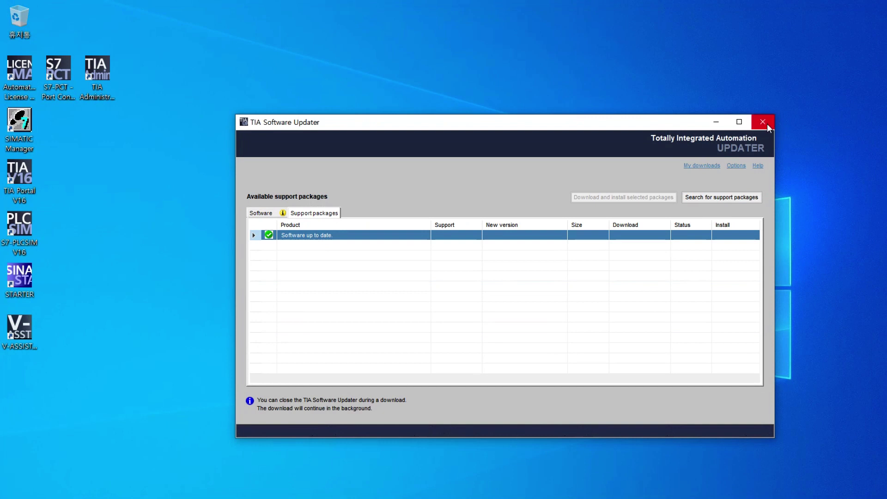
{"action": "left_click", "coordinate": [261, 213]}
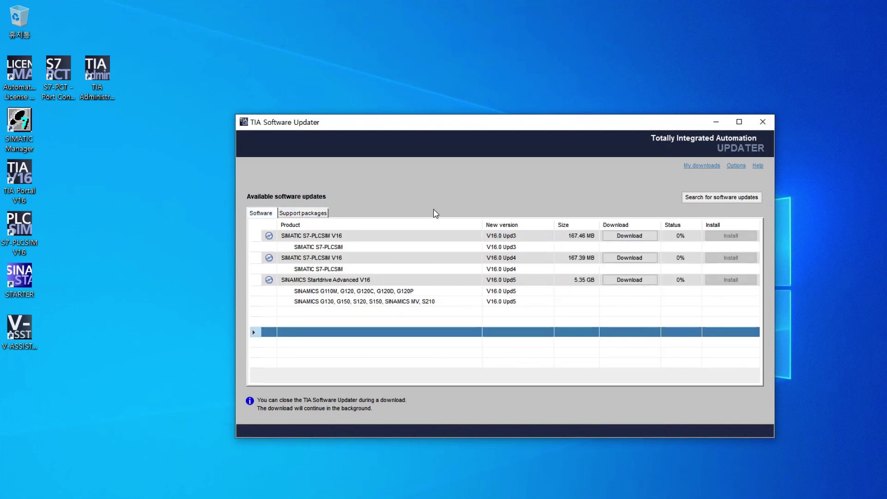
{"action": "left_click", "coordinate": [759, 123]}
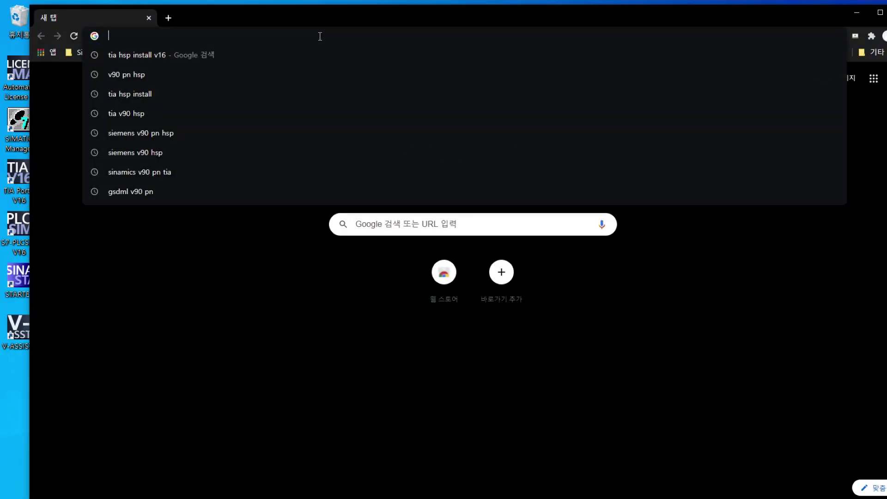
- Search the web for "tia hsp install v16" and skim the Siemens article on updating the hardware catalog in TIA Portal
{"action": "key", "text": "Down"}
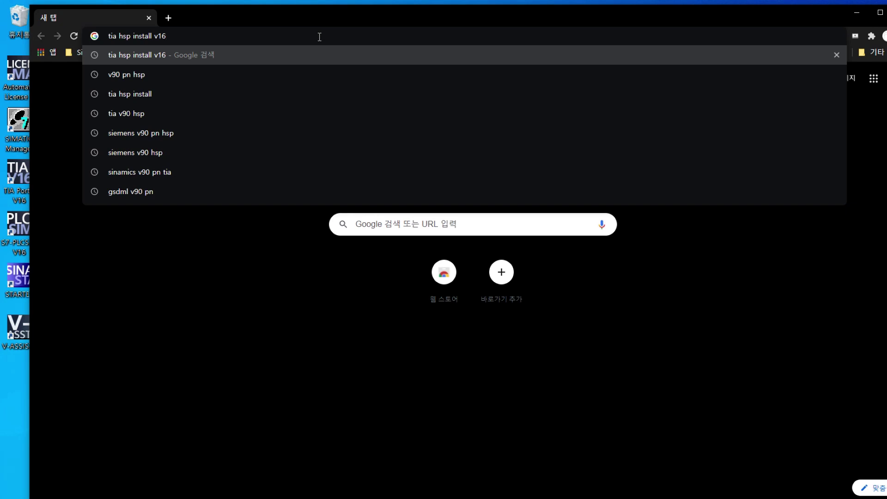
{"action": "key", "text": "Return"}
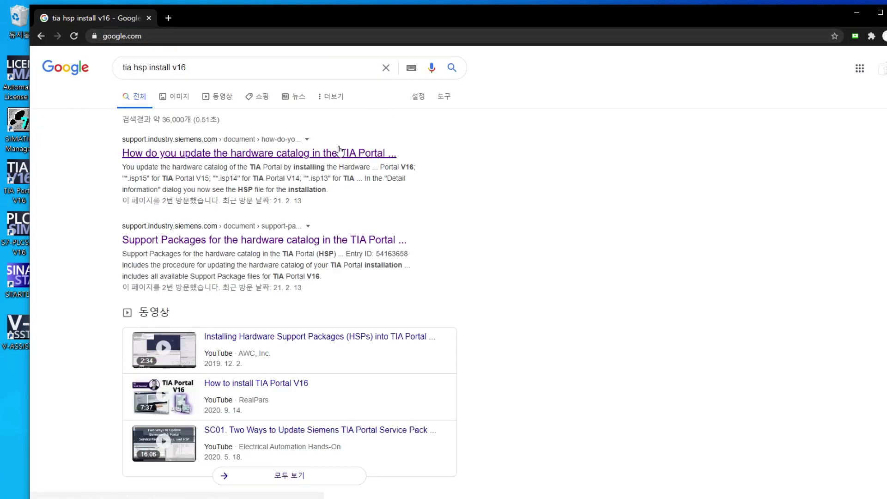
{"action": "left_click", "coordinate": [339, 151]}
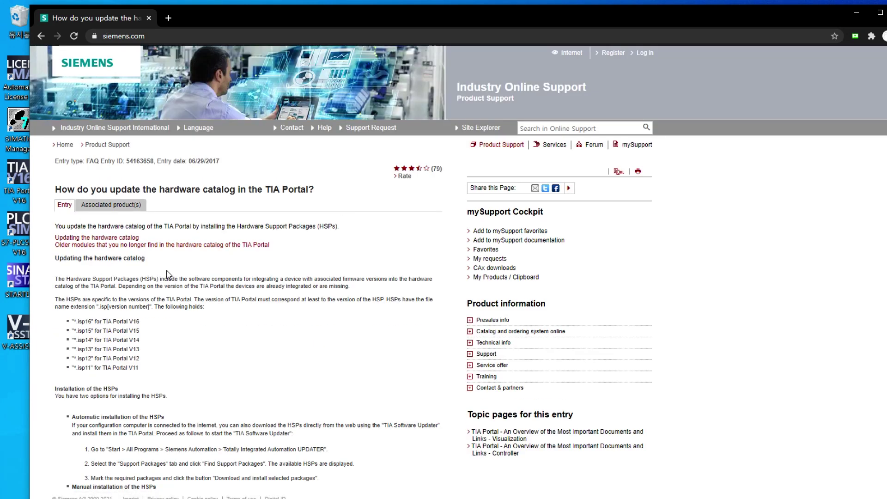
{"action": "scroll", "coordinate": [219, 266], "scroll_direction": "down", "scroll_amount": 3}
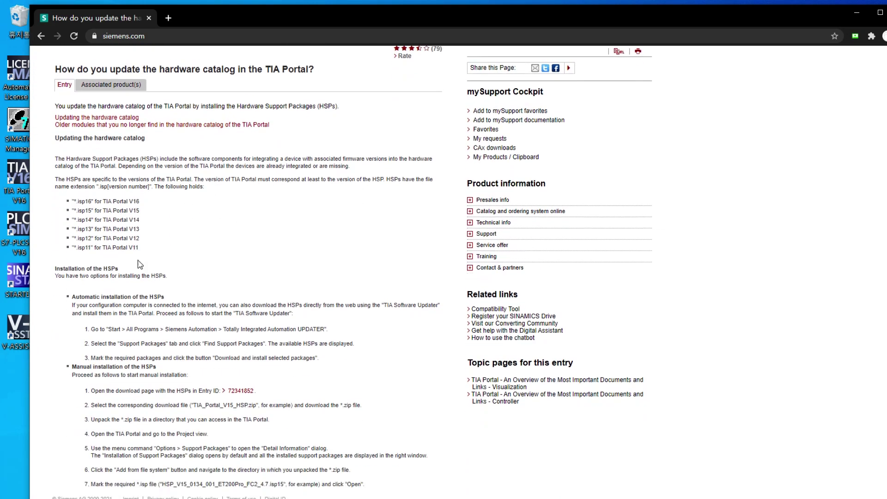
{"action": "scroll", "coordinate": [139, 265], "scroll_direction": "down", "scroll_amount": 2}
{"action": "scroll", "coordinate": [304, 262], "scroll_direction": "up", "scroll_amount": 5}
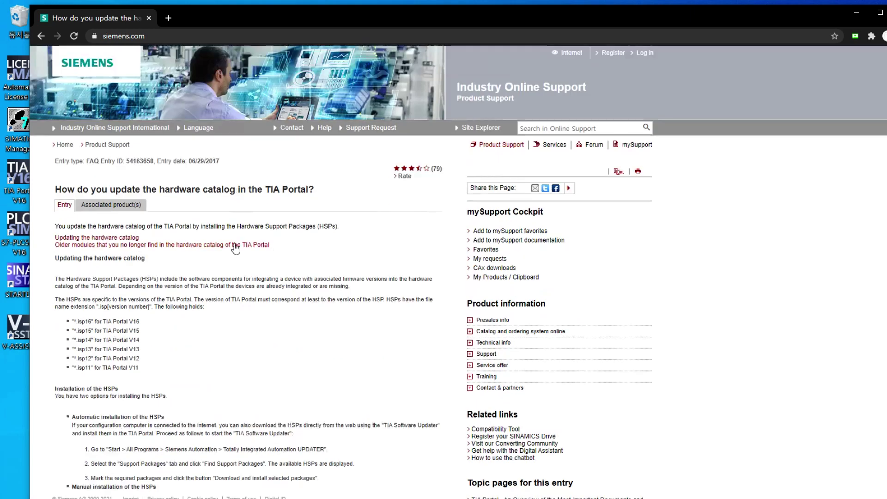
{"action": "left_click_drag", "start_coordinate": [115, 189], "coordinate": [282, 191]}
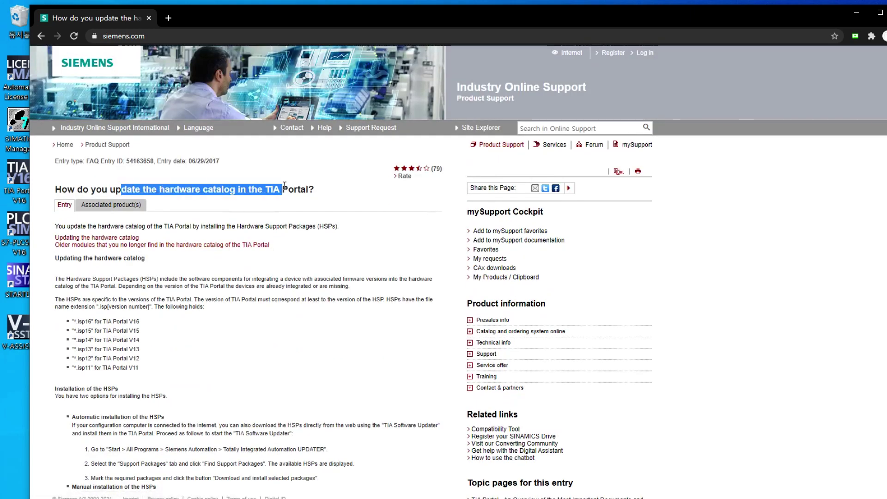
{"action": "left_click", "coordinate": [280, 194]}
- Reopen the hardware catalog article from the search results and maximize the browser window
{"action": "left_click", "coordinate": [41, 37]}
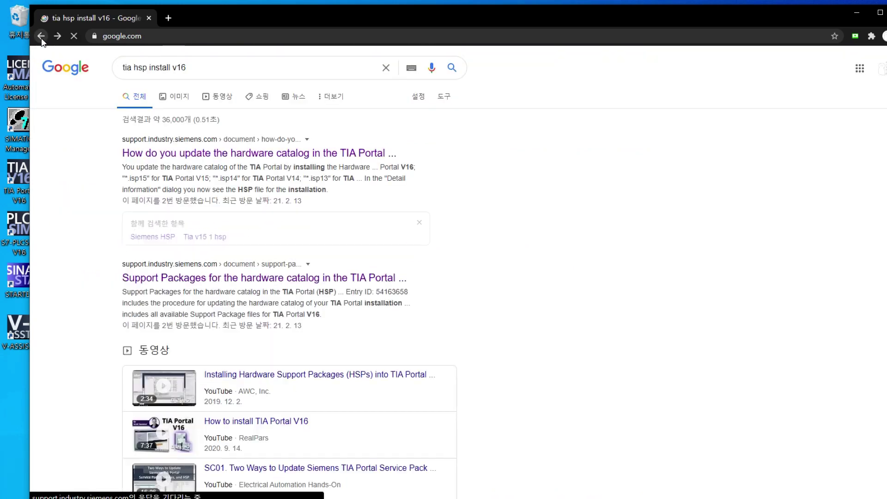
{"action": "left_click", "coordinate": [331, 153]}
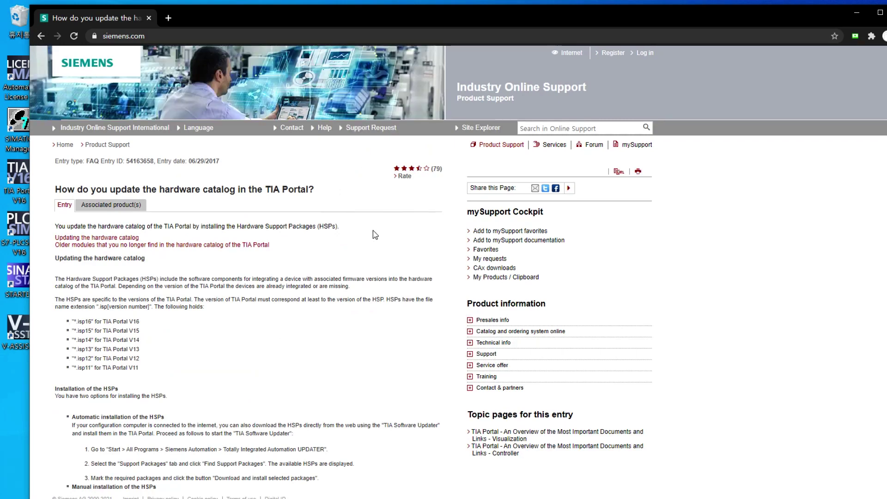
{"action": "double_click", "coordinate": [460, 5]}
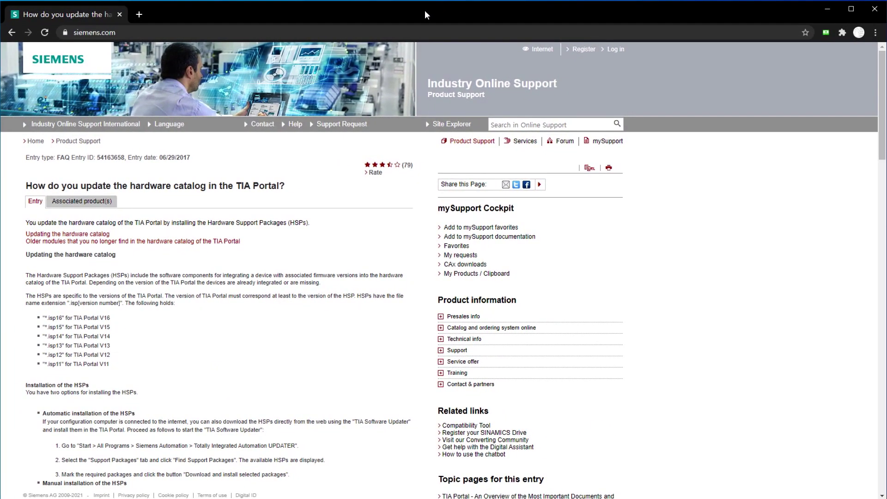
- Examine the manual HSP installation instructions up to step 6 on adding the unpacked package from the file system
{"action": "scroll", "coordinate": [261, 260], "scroll_direction": "down", "scroll_amount": 4}
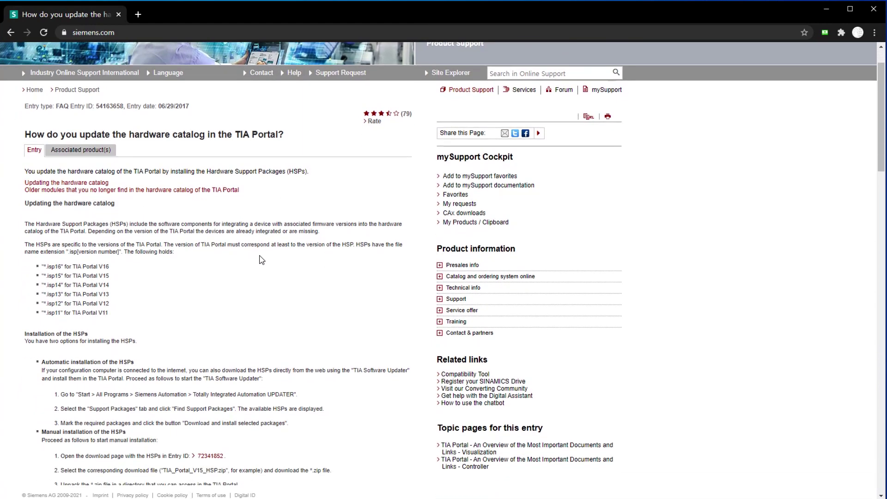
{"action": "scroll", "coordinate": [296, 189], "scroll_direction": "down", "scroll_amount": 3}
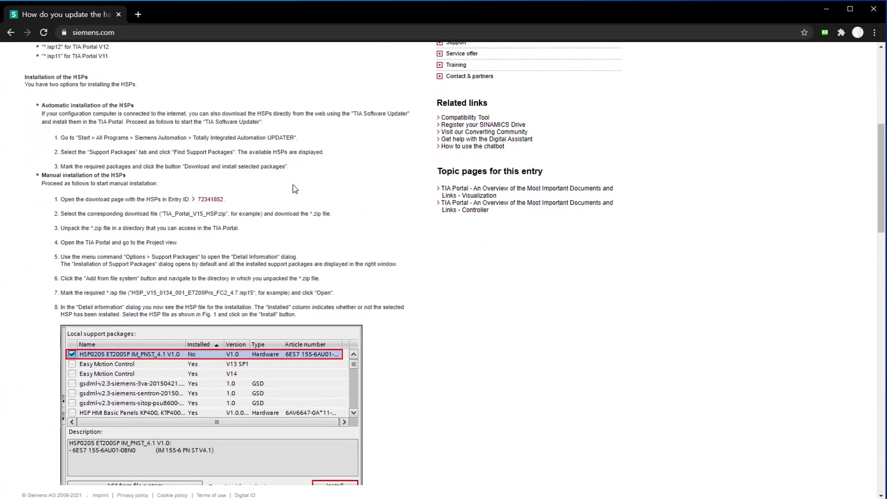
{"action": "scroll", "coordinate": [329, 159], "scroll_direction": "down", "scroll_amount": 2}
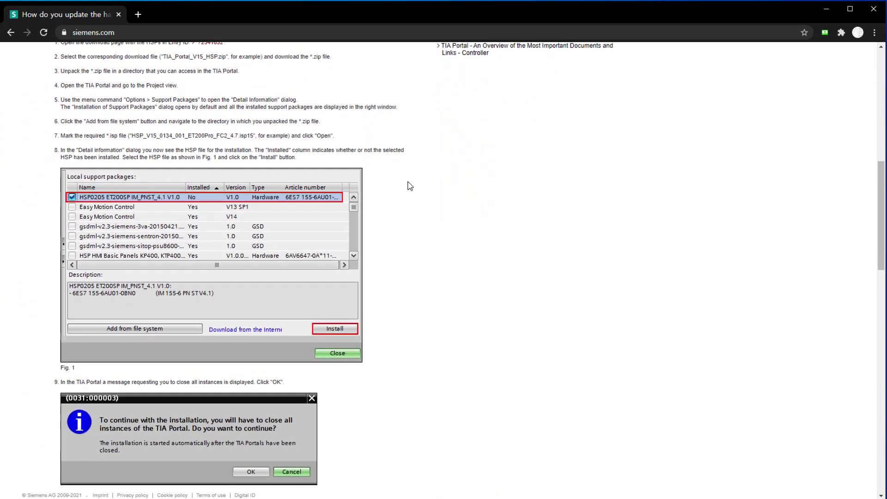
{"action": "scroll", "coordinate": [370, 138], "scroll_direction": "down", "scroll_amount": 1}
{"action": "scroll", "coordinate": [89, 95], "scroll_direction": "up", "scroll_amount": 2}
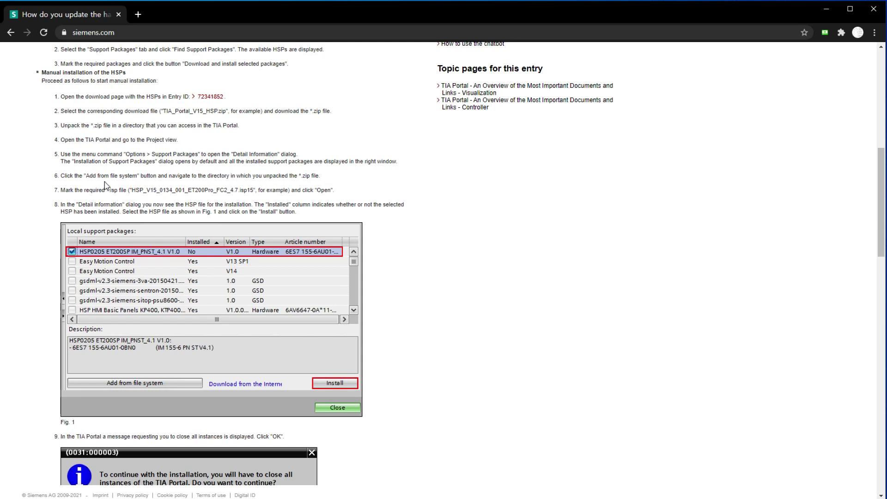
{"action": "left_click_drag", "start_coordinate": [211, 176], "coordinate": [318, 176]}
{"action": "left_click", "coordinate": [255, 179]}
{"action": "left_click_drag", "start_coordinate": [137, 176], "coordinate": [318, 183]}
{"action": "left_click", "coordinate": [256, 183]}
{"action": "left_click_drag", "start_coordinate": [247, 178], "coordinate": [321, 180]}
{"action": "left_click", "coordinate": [277, 181]}
- Read steps 7 and 8 on choosing the .isp file, selecting the HSP in the local support packages and installing it
{"action": "left_click_drag", "start_coordinate": [96, 190], "coordinate": [326, 191]}
{"action": "left_click", "coordinate": [311, 191]}
{"action": "left_click_drag", "start_coordinate": [64, 204], "coordinate": [149, 203]}
{"action": "left_click", "coordinate": [148, 204]}
{"action": "left_click_drag", "start_coordinate": [193, 205], "coordinate": [221, 205]}
{"action": "left_click_drag", "start_coordinate": [144, 204], "coordinate": [366, 217]}
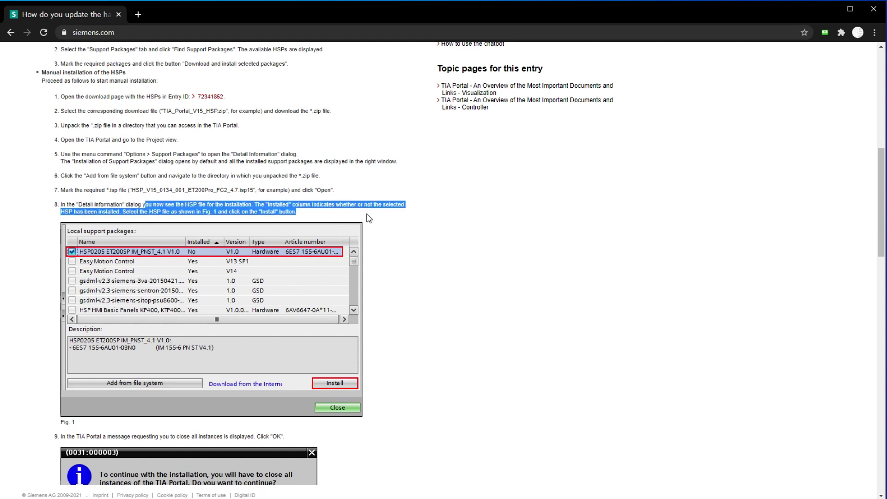
{"action": "left_click", "coordinate": [248, 281]}
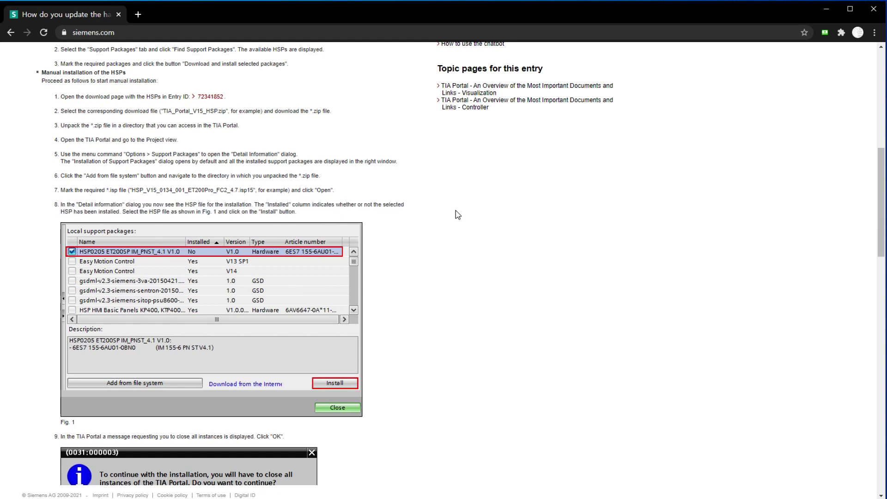
{"action": "left_click_drag", "start_coordinate": [63, 211], "coordinate": [312, 217]}
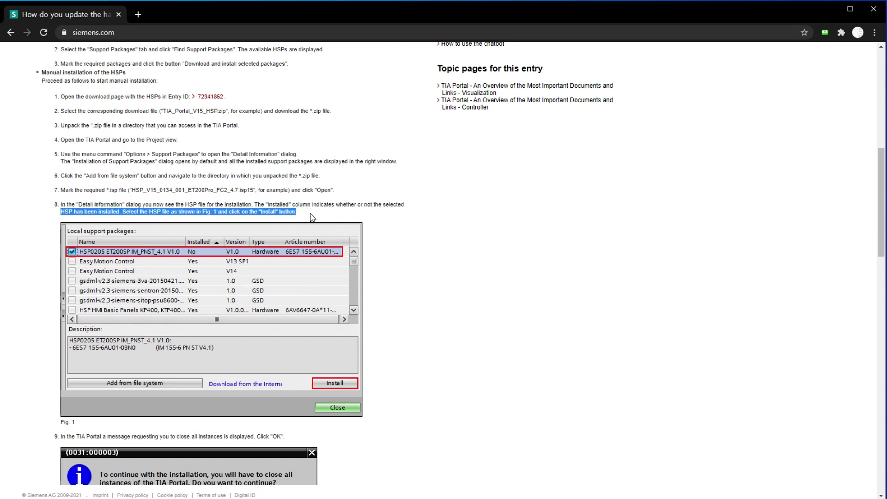
{"action": "left_click", "coordinate": [312, 217]}
{"action": "scroll", "coordinate": [351, 185], "scroll_direction": "down", "scroll_amount": 1}
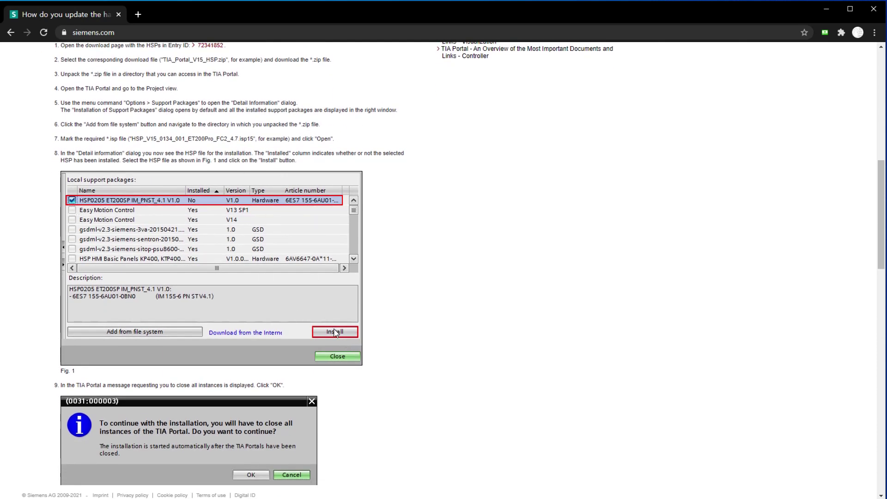
{"action": "scroll", "coordinate": [313, 165], "scroll_direction": "down", "scroll_amount": 1}
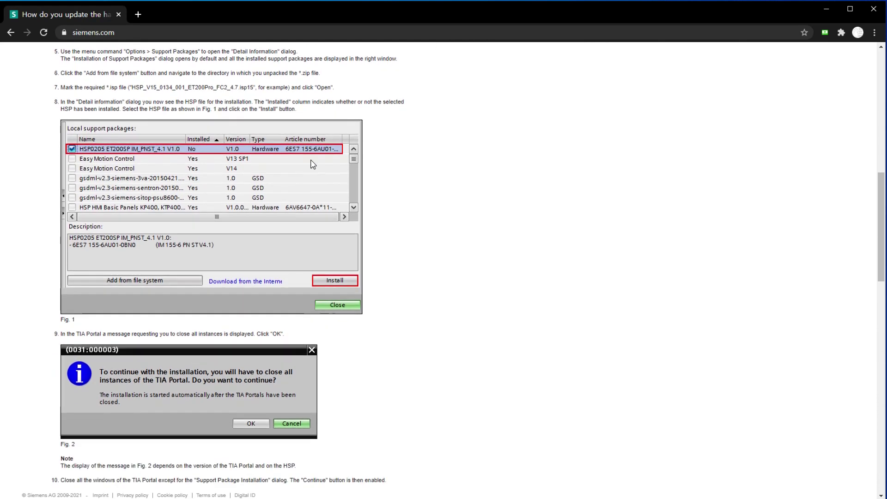
- Read step 9 of the article on accepting the message that requests closing all TIA Portal instances
{"action": "scroll", "coordinate": [220, 282], "scroll_direction": "down", "scroll_amount": 2}
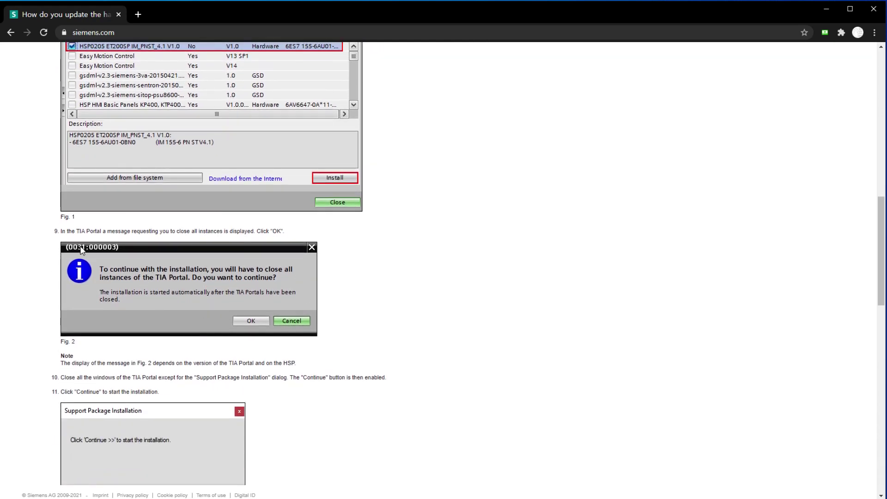
{"action": "triple_click", "coordinate": [164, 234]}
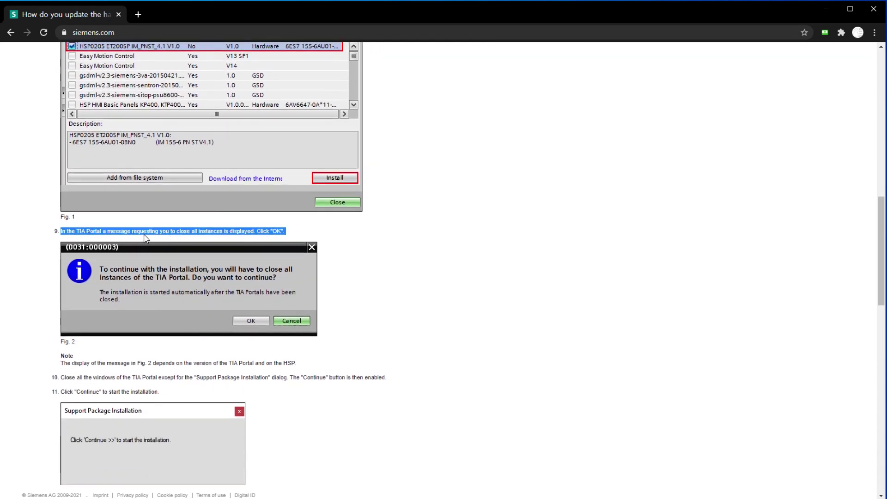
{"action": "left_click", "coordinate": [216, 238]}
{"action": "left_click_drag", "start_coordinate": [174, 230], "coordinate": [60, 231]}
{"action": "left_click", "coordinate": [296, 238]}
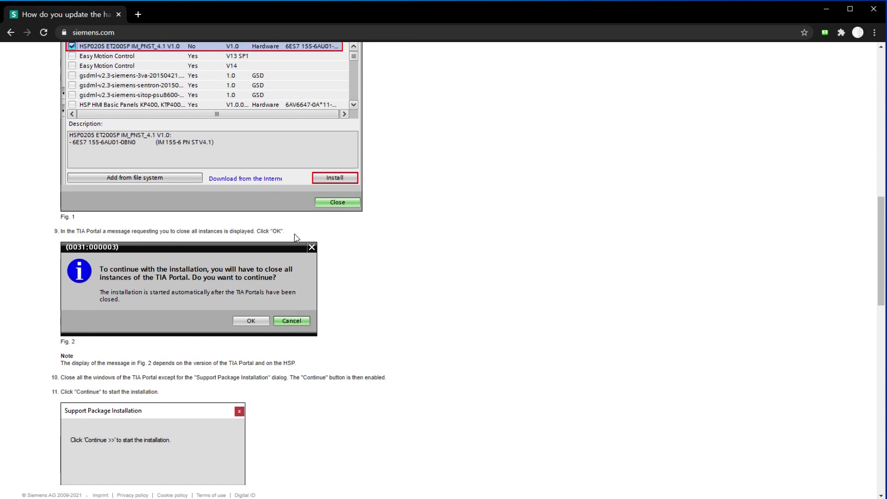
{"action": "left_click_drag", "start_coordinate": [183, 231], "coordinate": [258, 231]}
{"action": "left_click", "coordinate": [242, 231]}
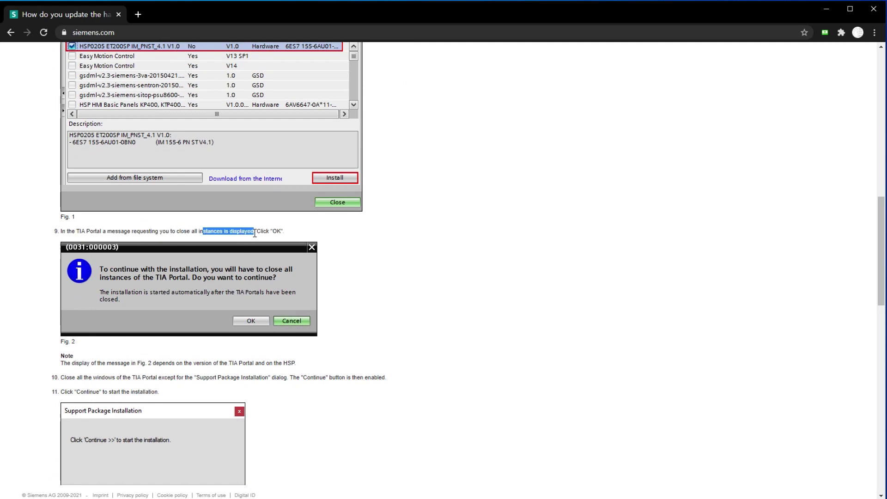
{"action": "left_click", "coordinate": [293, 233]}
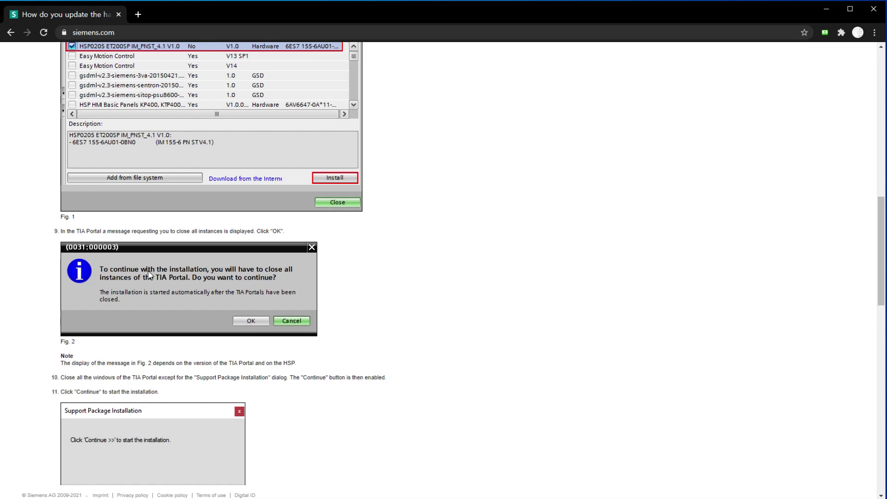
- Read step 10 on closing all TIA Portal windows except the Support Package Installation dialog
{"action": "scroll", "coordinate": [148, 339], "scroll_direction": "down", "scroll_amount": 2}
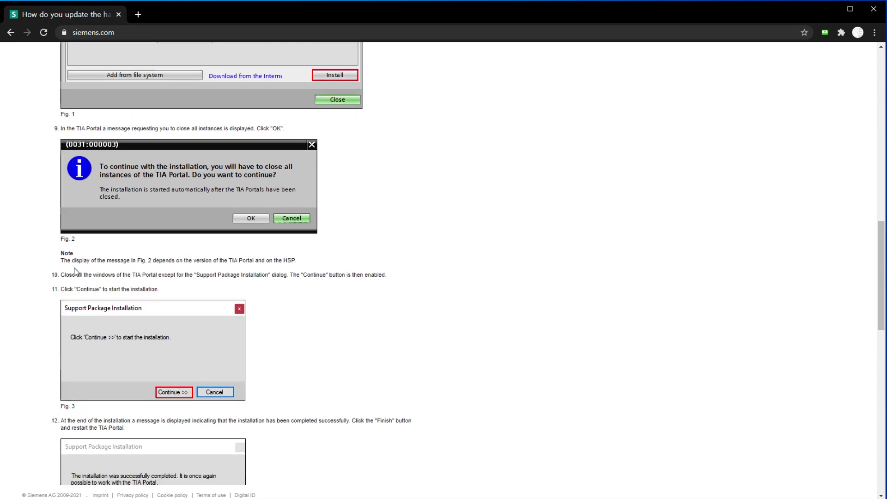
{"action": "left_click_drag", "start_coordinate": [65, 273], "coordinate": [262, 275]}
{"action": "left_click", "coordinate": [154, 278]}
{"action": "left_click_drag", "start_coordinate": [60, 275], "coordinate": [394, 282]}
{"action": "left_click", "coordinate": [168, 281]}
{"action": "left_click", "coordinate": [353, 276]}
{"action": "left_click", "coordinate": [394, 281]}
{"action": "left_click_drag", "start_coordinate": [60, 275], "coordinate": [373, 285]}
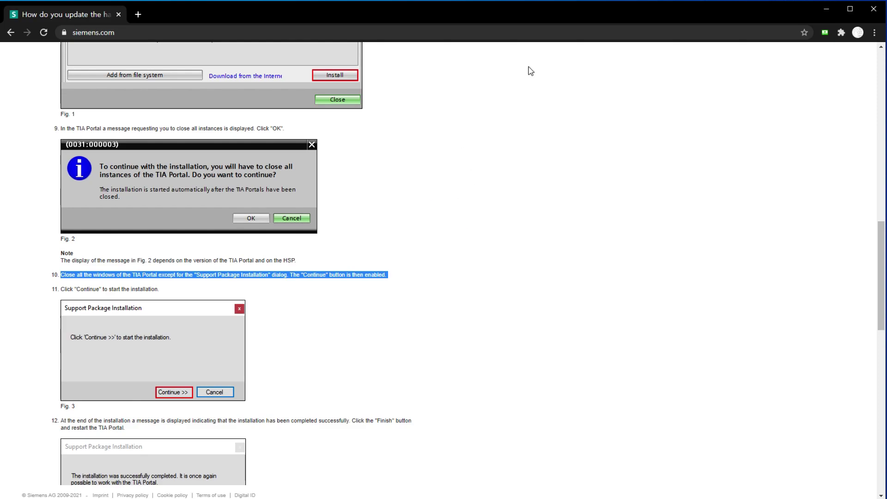
- Minimize the browser, start TIA Portal V16 in the project view and open the installation of support packages
{"action": "left_click", "coordinate": [823, 8]}
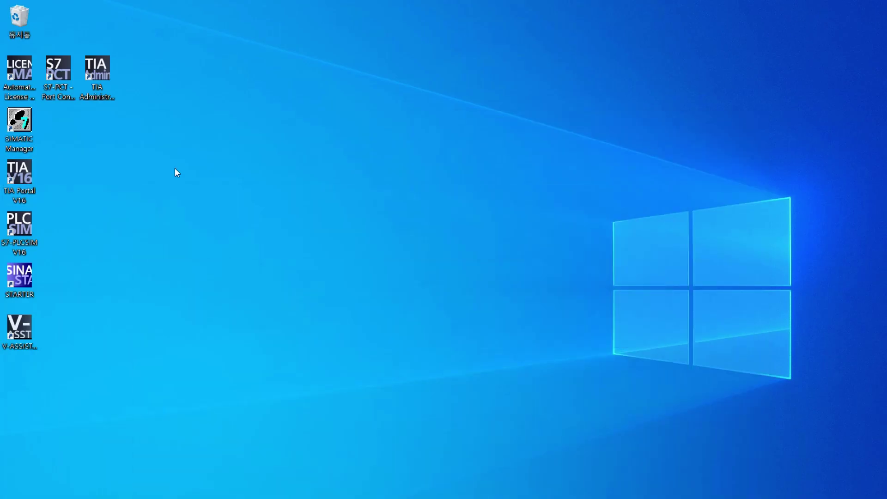
{"action": "double_click", "coordinate": [17, 173]}
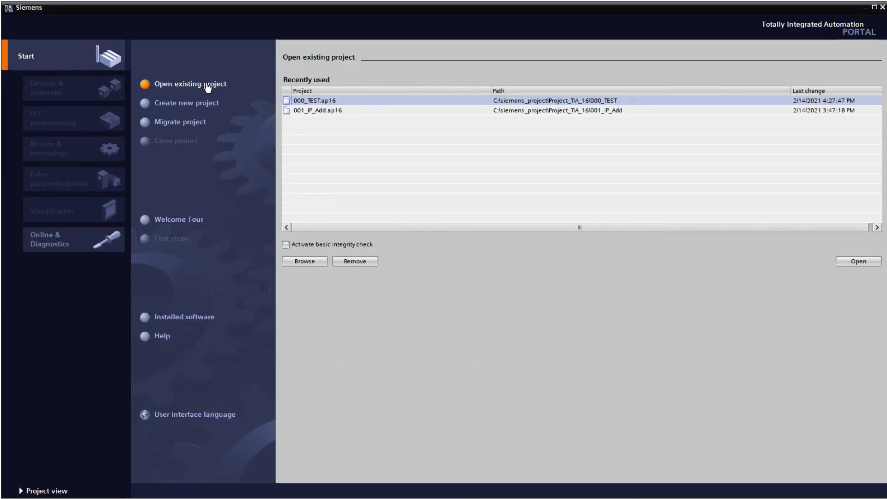
{"action": "left_click", "coordinate": [65, 493]}
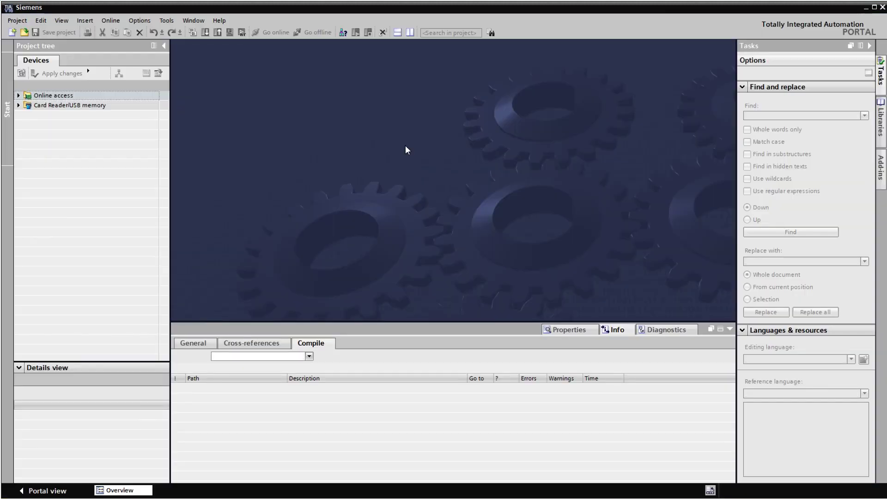
{"action": "left_click", "coordinate": [139, 20]}
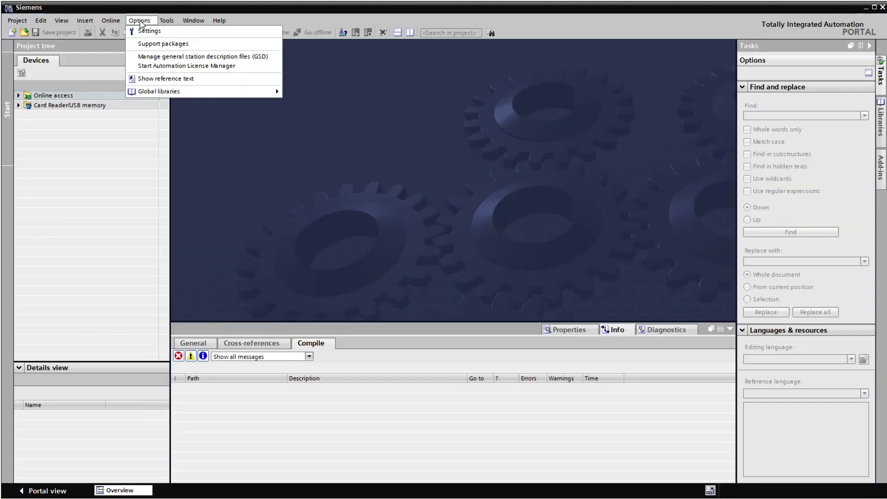
{"action": "left_click", "coordinate": [159, 42]}
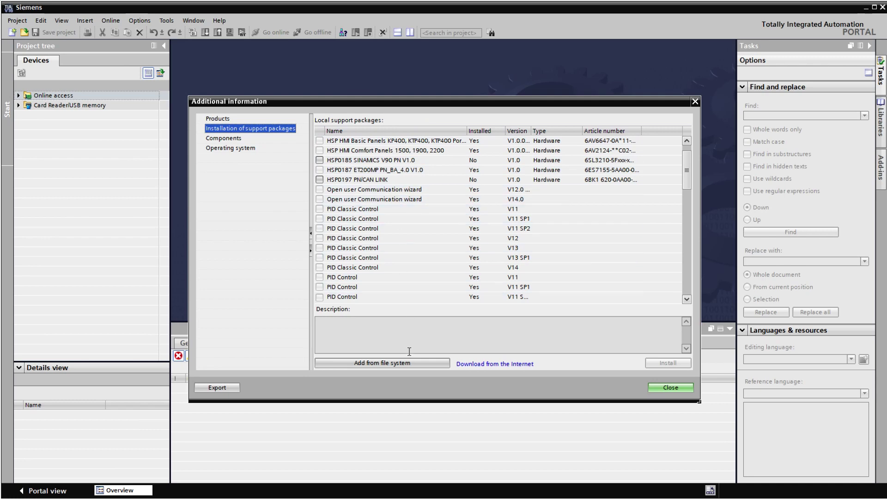
- Add HSP_V16_0185_001_Sinamics_V90_PN_1.4 from the TIA_Portal_V16_HSP folder and mark HSP0185 SINAMICS V90 PN V1.0 for installation
{"action": "left_click", "coordinate": [408, 364]}
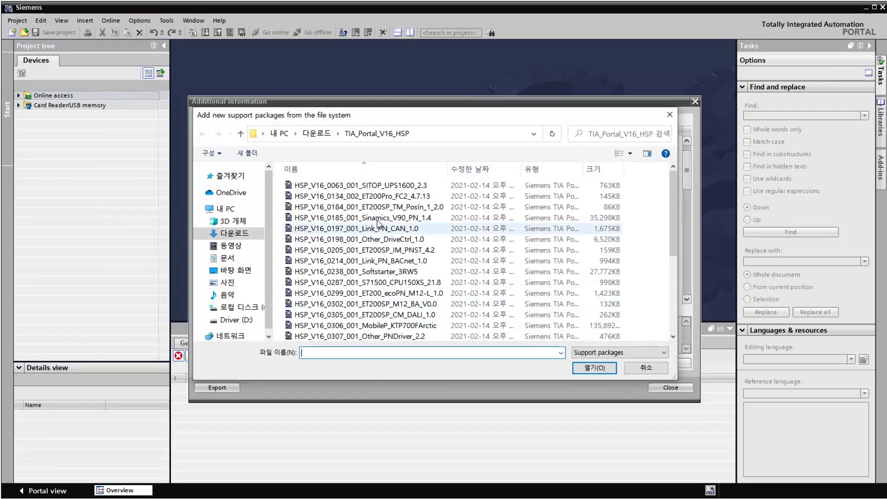
{"action": "scroll", "coordinate": [414, 199], "scroll_direction": "down", "scroll_amount": 2}
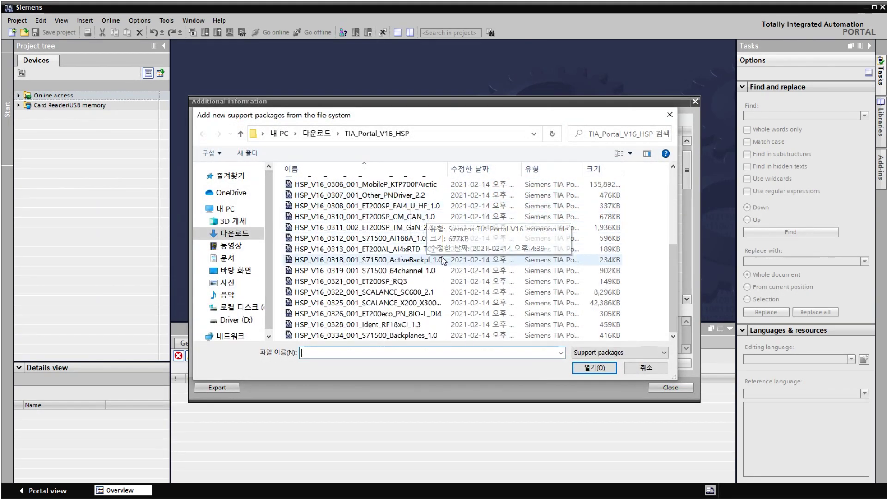
{"action": "scroll", "coordinate": [416, 239], "scroll_direction": "up", "scroll_amount": 5}
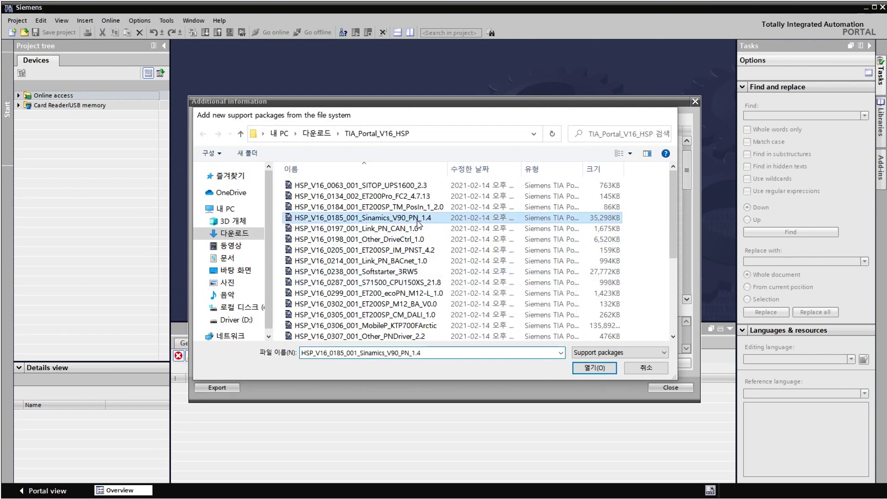
{"action": "double_click", "coordinate": [400, 217]}
{"action": "left_click", "coordinate": [513, 279]}
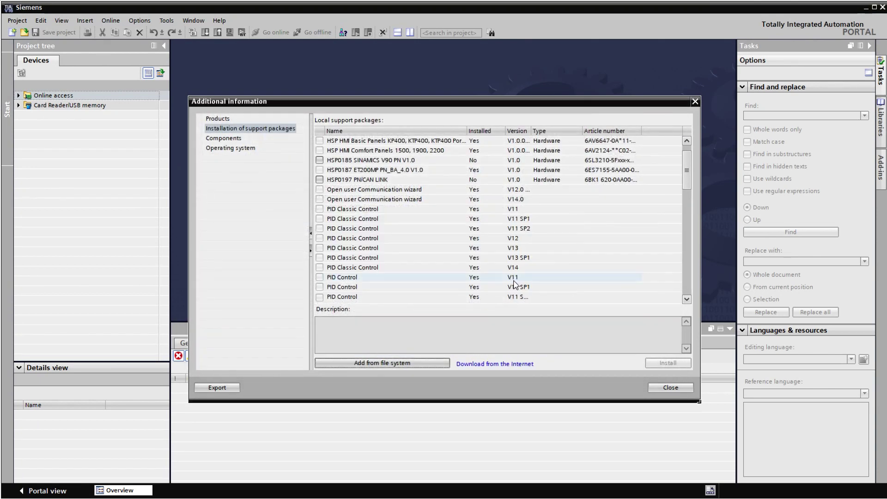
{"action": "left_click", "coordinate": [319, 160]}
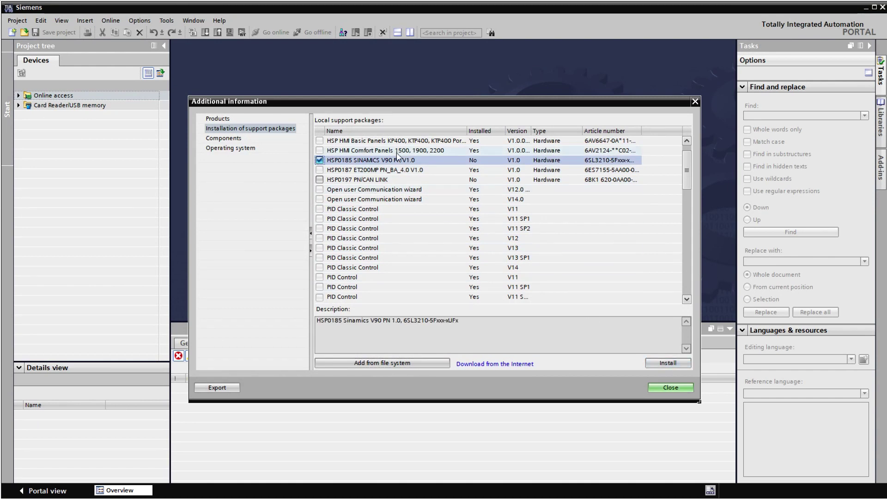
- Start installing the marked HSP0185 SINAMICS V90 PN package, accept the request to close all instances, and close TIA Portal
{"action": "left_click", "coordinate": [674, 363]}
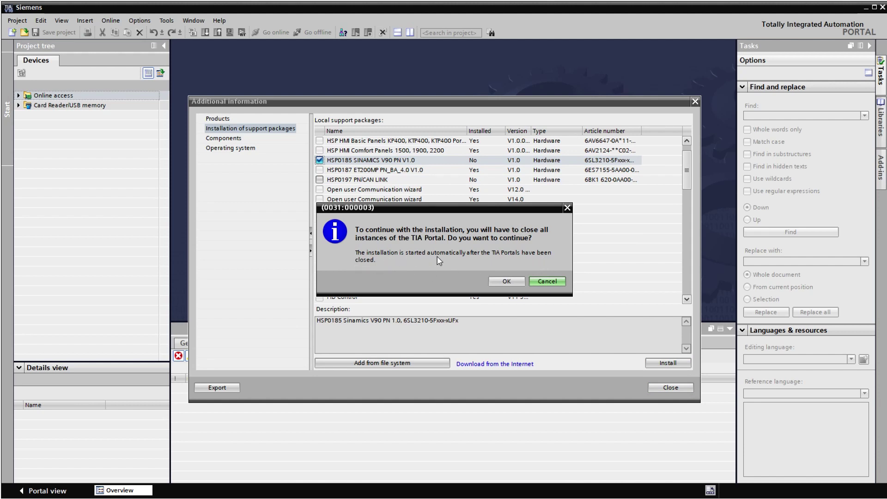
{"action": "left_click", "coordinate": [508, 283]}
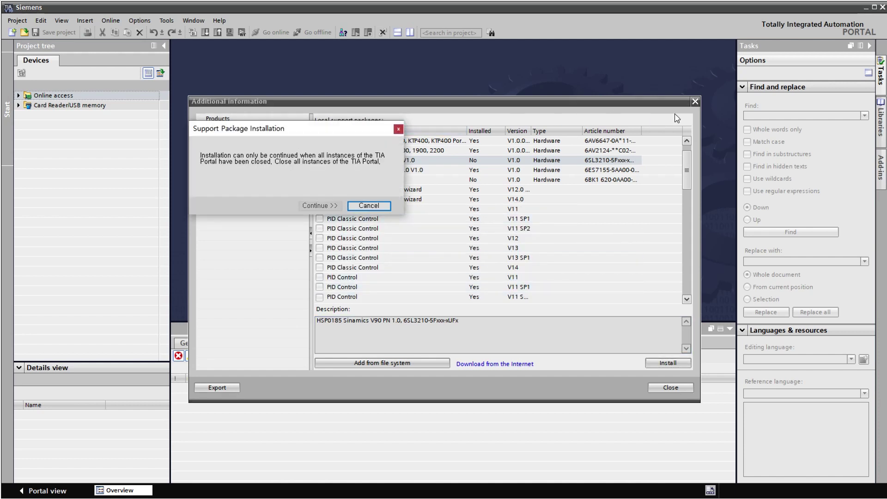
{"action": "left_click", "coordinate": [695, 102]}
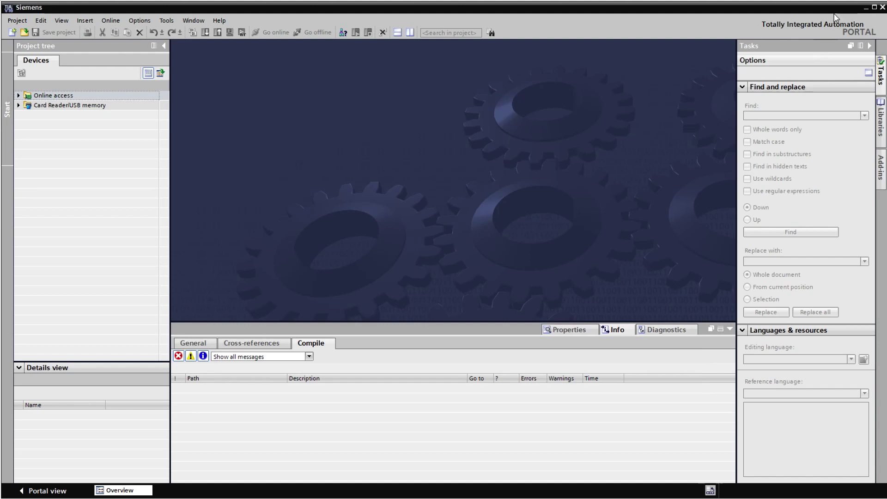
{"action": "left_click", "coordinate": [882, 7]}
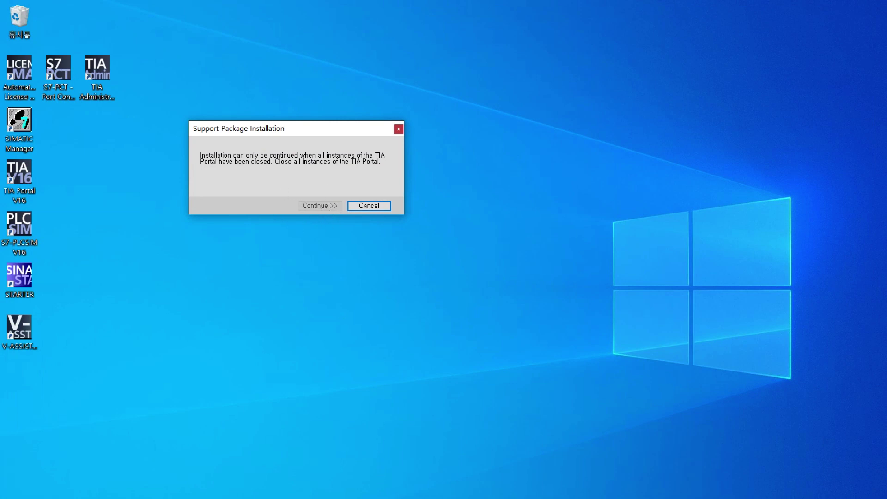
- Return to the Siemens article in the browser and read steps 11 and 12 alongside the Support Package Installation dialog
{"action": "left_click", "coordinate": [333, 482]}
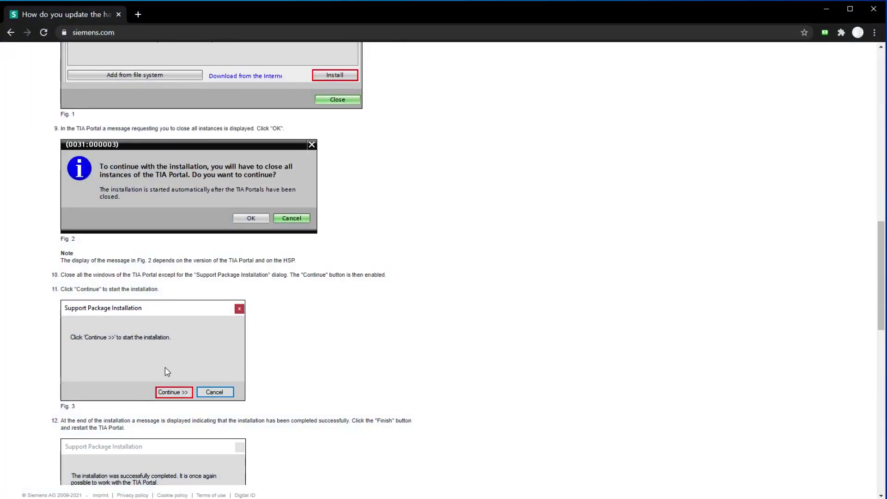
{"action": "scroll", "coordinate": [147, 351], "scroll_direction": "down", "scroll_amount": 2}
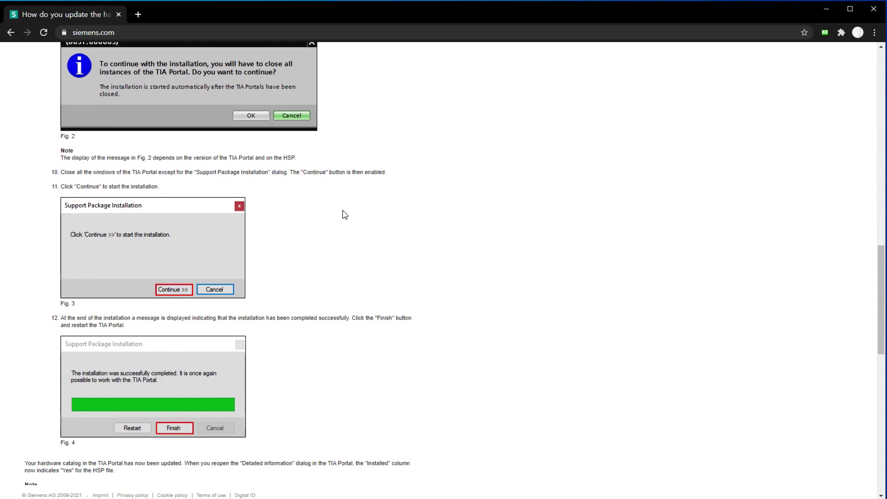
{"action": "scroll", "coordinate": [345, 215], "scroll_direction": "down", "scroll_amount": 1}
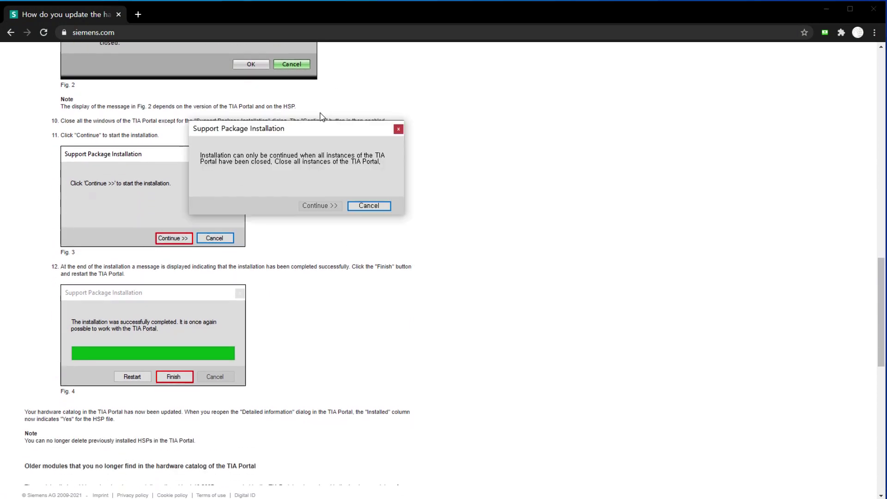
{"action": "left_click_drag", "start_coordinate": [317, 129], "coordinate": [386, 153]}
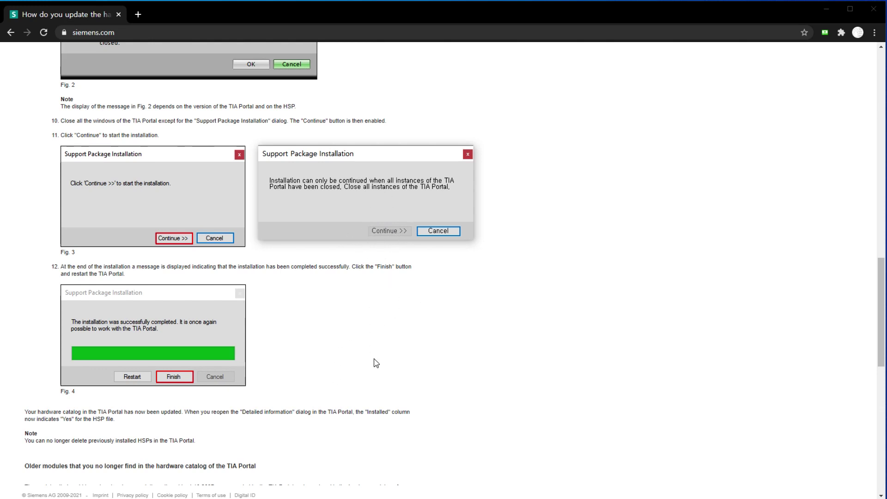
{"action": "scroll", "coordinate": [374, 332], "scroll_direction": "down", "scroll_amount": 2}
{"action": "scroll", "coordinate": [384, 319], "scroll_direction": "down", "scroll_amount": 1}
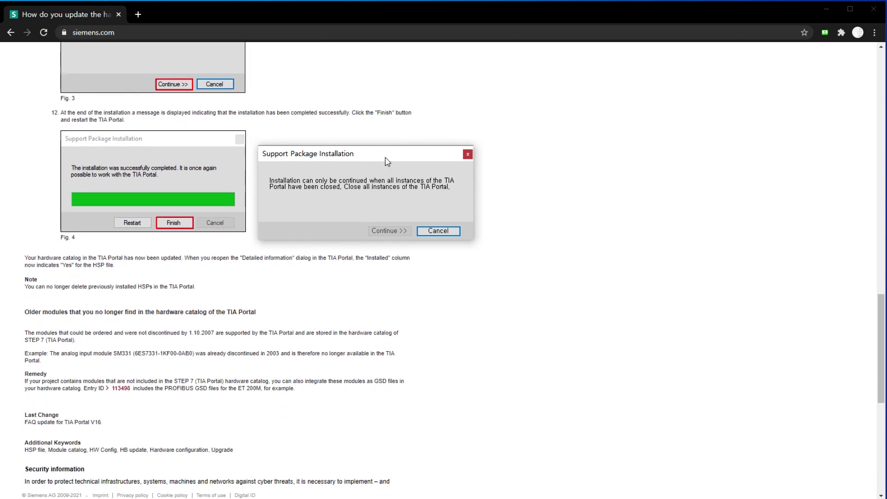
{"action": "left_click_drag", "start_coordinate": [386, 159], "coordinate": [381, 144]}
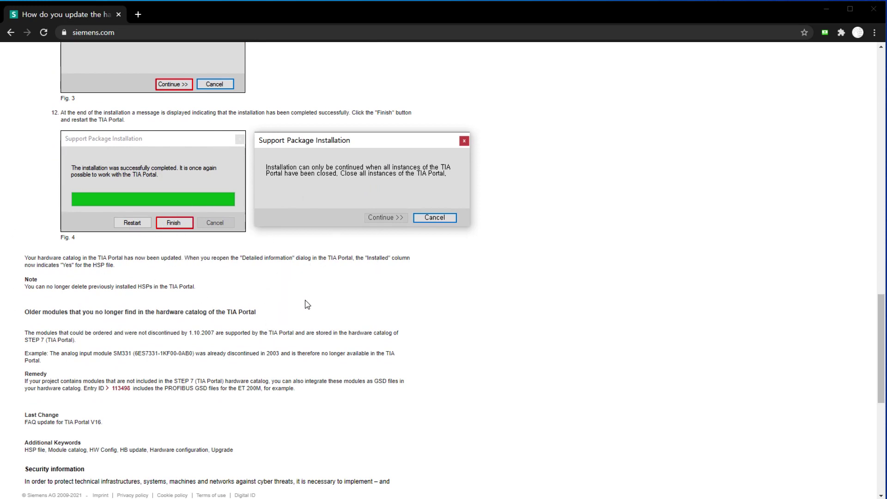
{"action": "scroll", "coordinate": [378, 271], "scroll_direction": "down", "scroll_amount": 1}
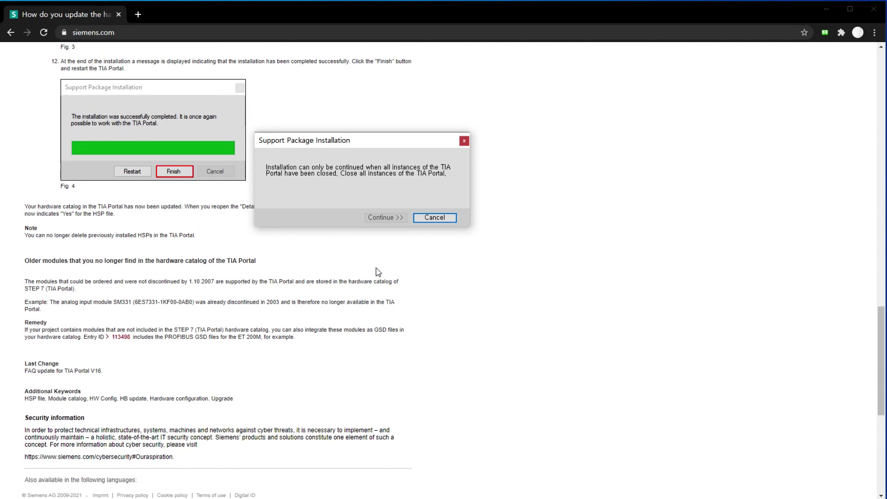
{"action": "left_click_drag", "start_coordinate": [406, 144], "coordinate": [421, 94]}
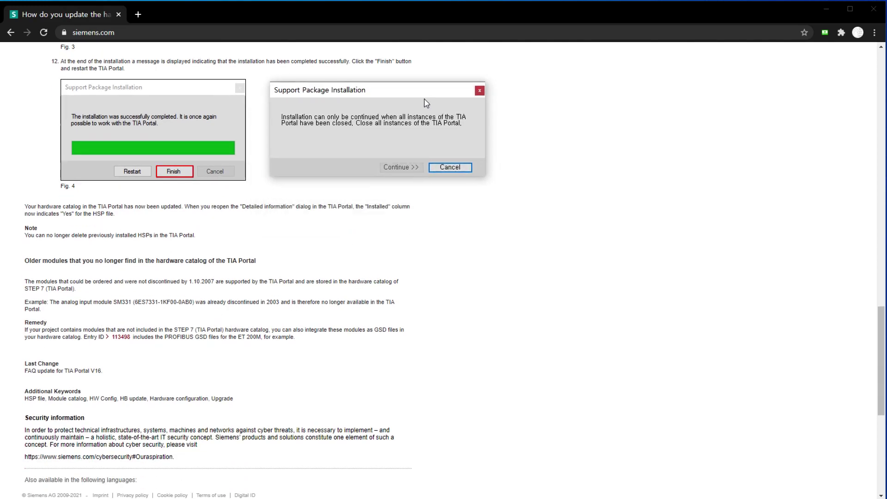
{"action": "scroll", "coordinate": [557, 244], "scroll_direction": "up", "scroll_amount": 20}
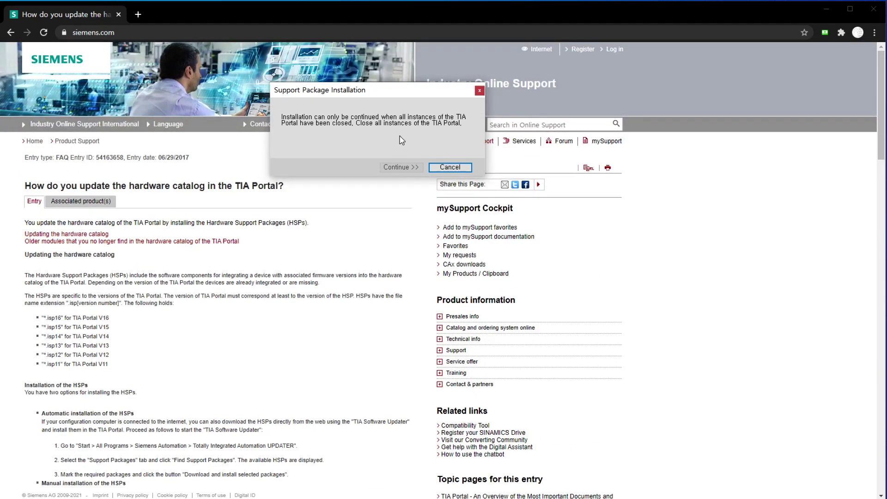
- Close the Support Package Installation dialog and switch from the browser to TIA Software Updater
{"action": "left_click", "coordinate": [479, 91]}
{"action": "left_click", "coordinate": [826, 9]}
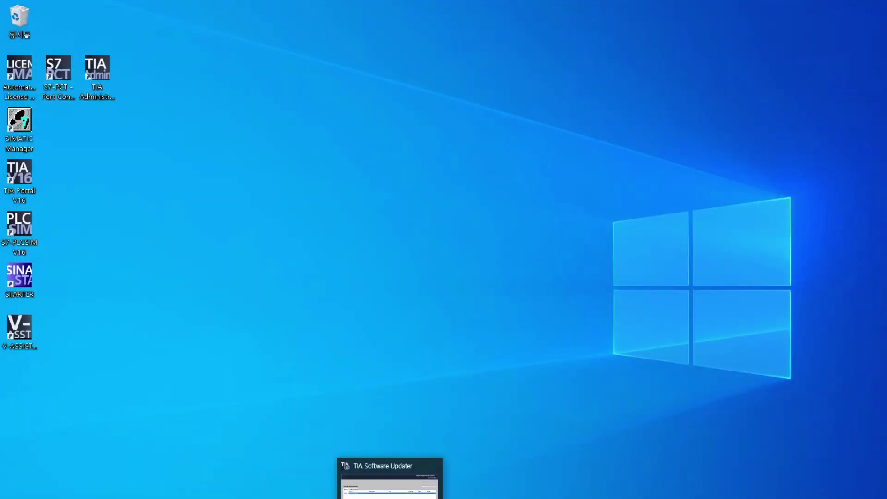
{"action": "left_click", "coordinate": [389, 497]}
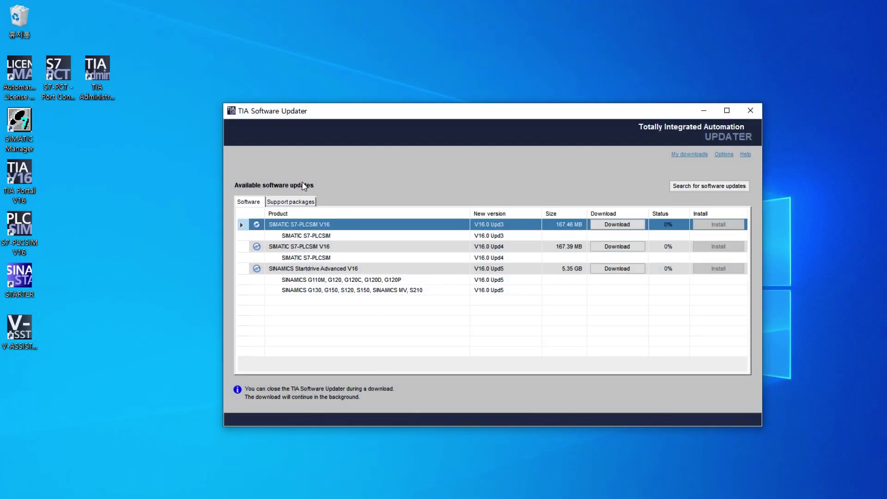
- Examine the available support packages and compare them with the available software updates
{"action": "left_click", "coordinate": [290, 201]}
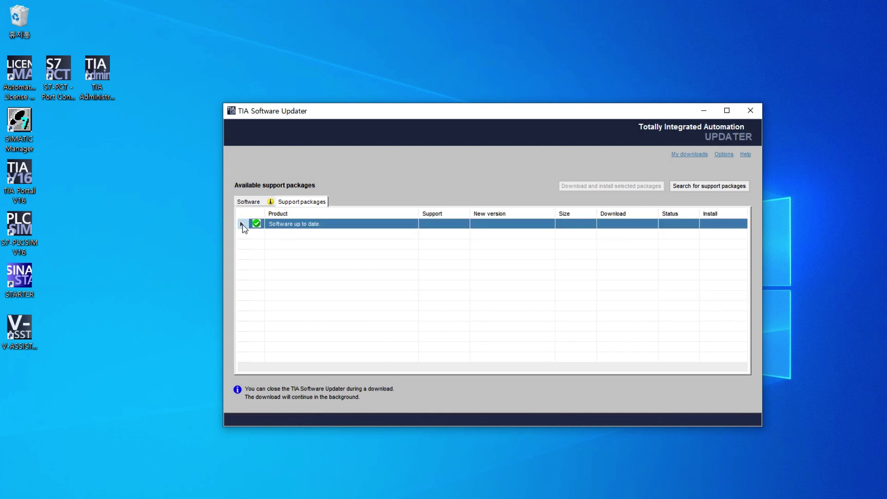
{"action": "left_click", "coordinate": [477, 316]}
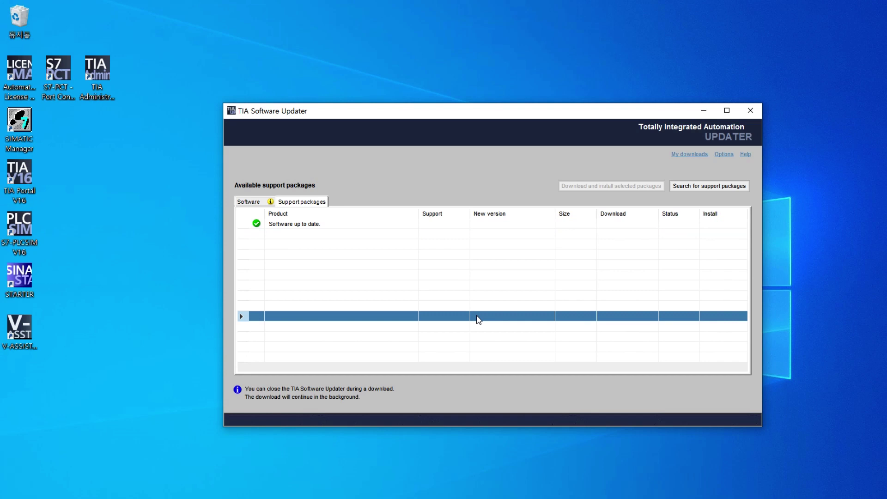
{"action": "left_click_drag", "start_coordinate": [503, 245], "coordinate": [509, 226]}
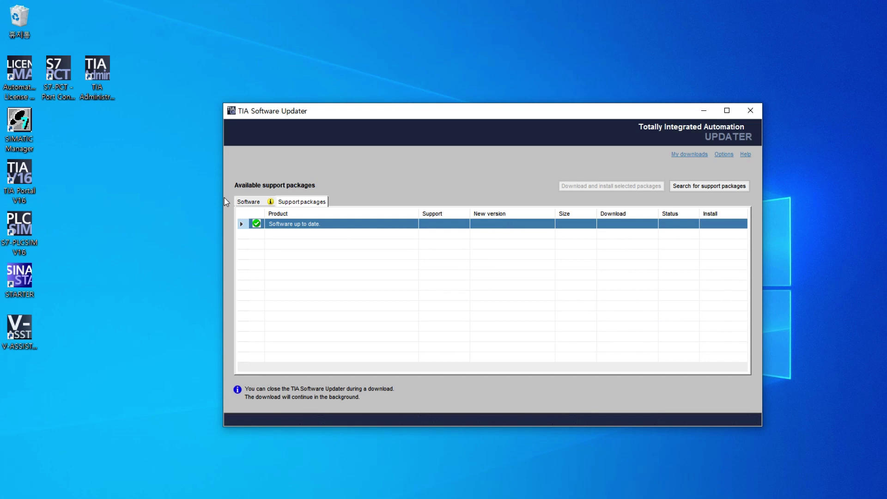
{"action": "left_click", "coordinate": [254, 202]}
{"action": "left_click_drag", "start_coordinate": [414, 302], "coordinate": [313, 228]}
{"action": "left_click", "coordinate": [311, 202]}
{"action": "left_click", "coordinate": [405, 257]}
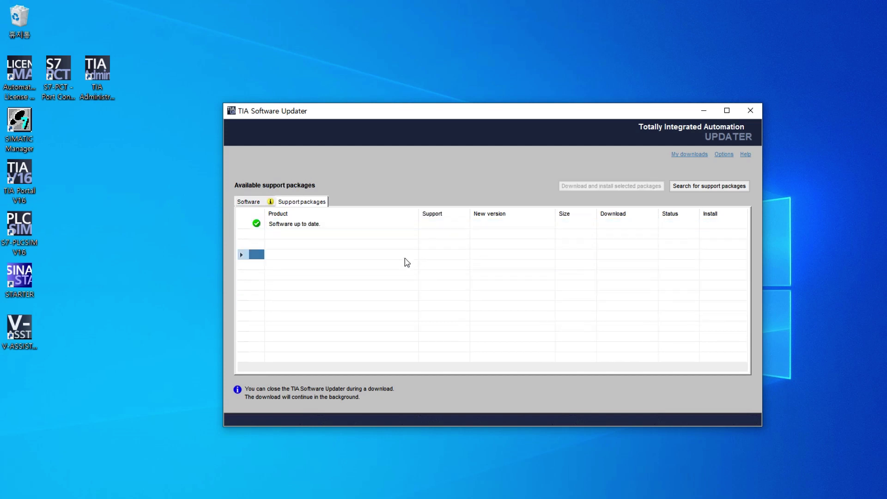